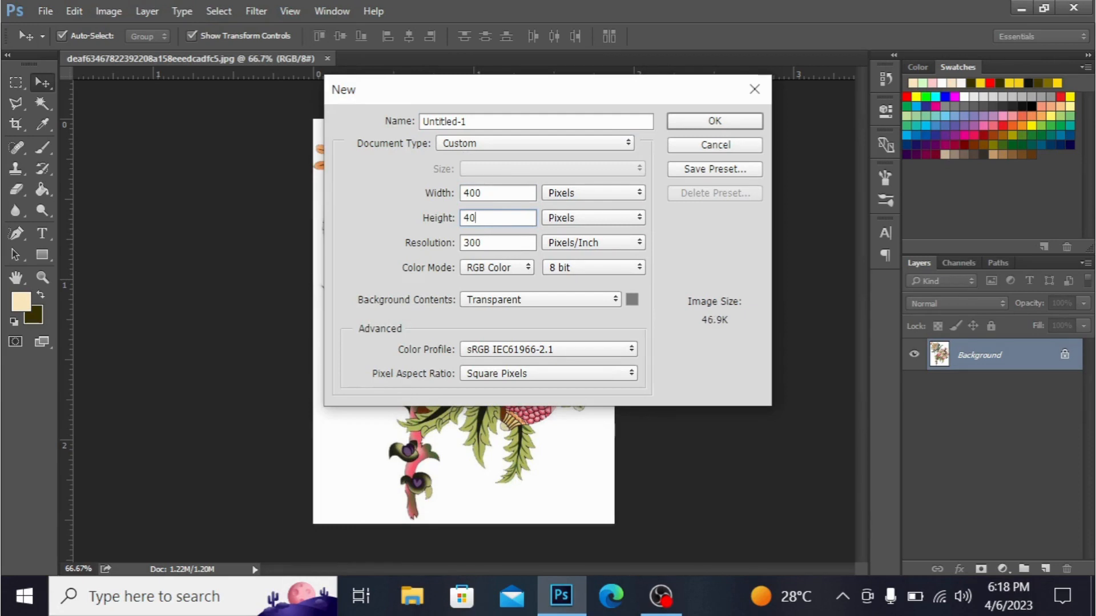
Create a new 400 by 400 pixel RGB document at 300 pixels/inch with transparent background contents
{"action": "type", "text": "0"}
{"action": "left_click", "coordinate": [715, 122]}
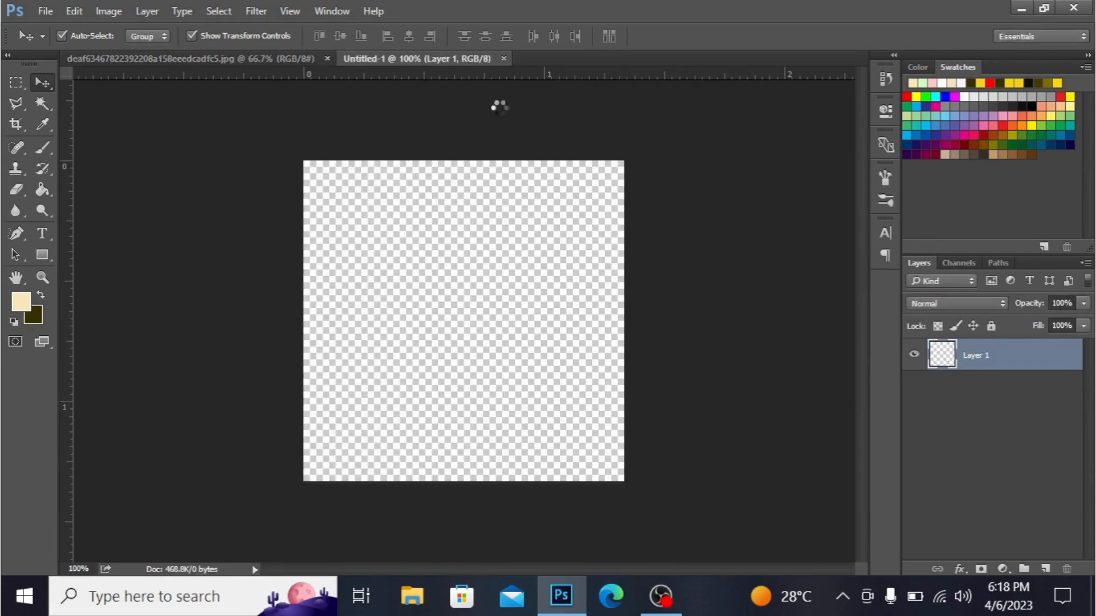
Select the white background of the flower image with Color Range by sampling its white area
{"action": "left_click", "coordinate": [231, 57]}
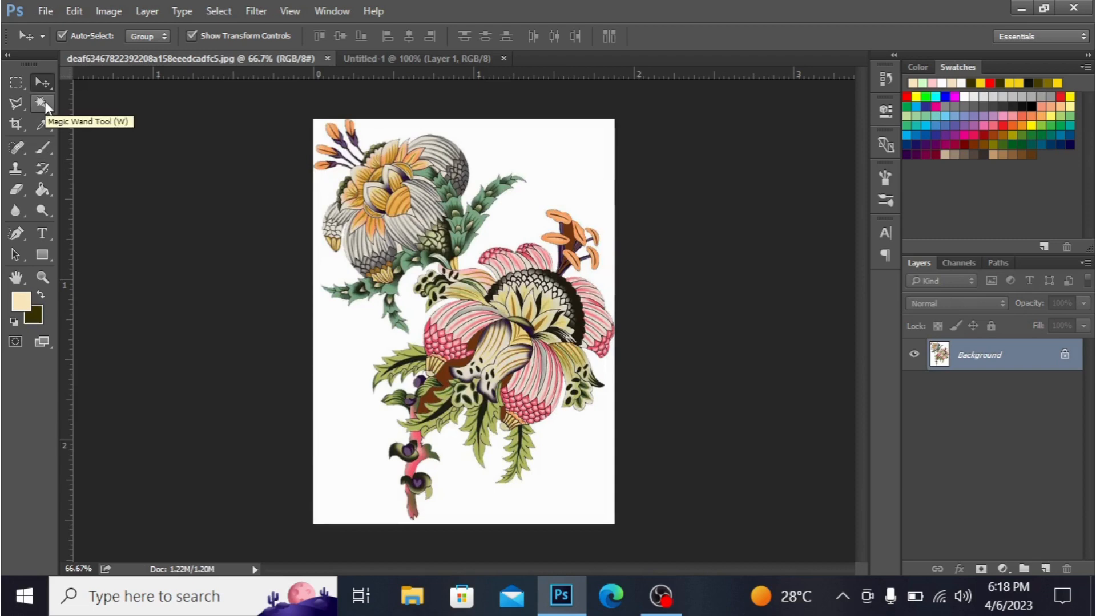
{"action": "left_click", "coordinate": [219, 11]}
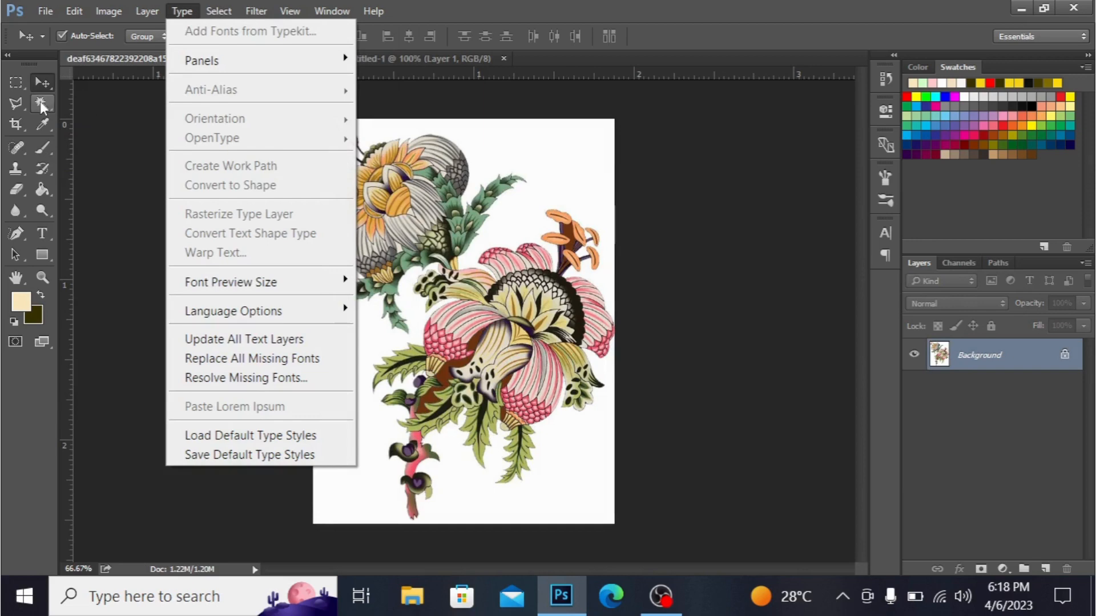
{"action": "key", "text": "Escape"}
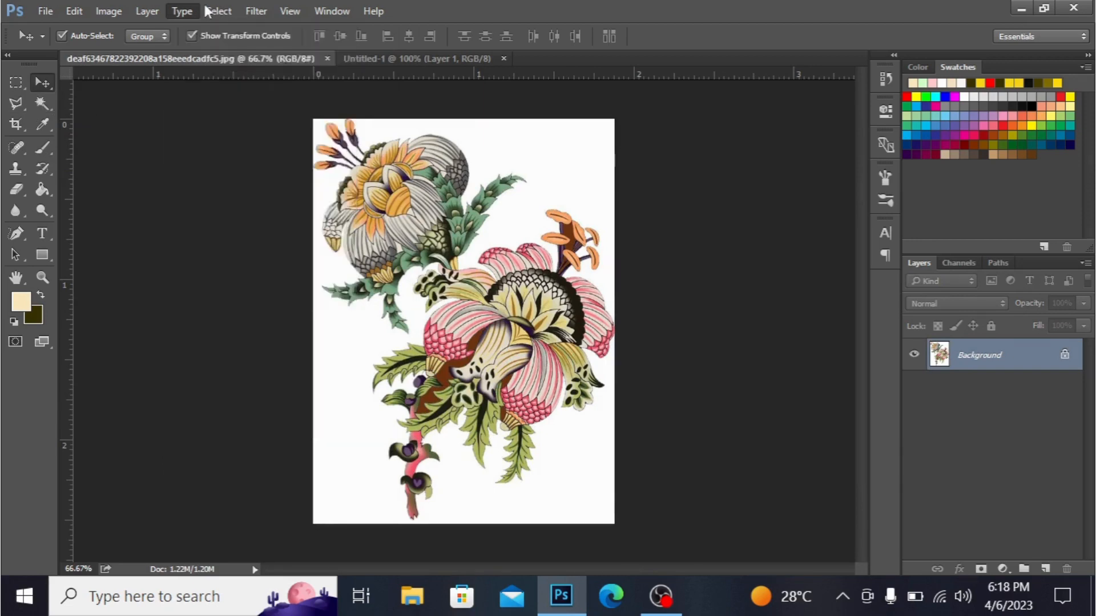
{"action": "left_click", "coordinate": [222, 12]}
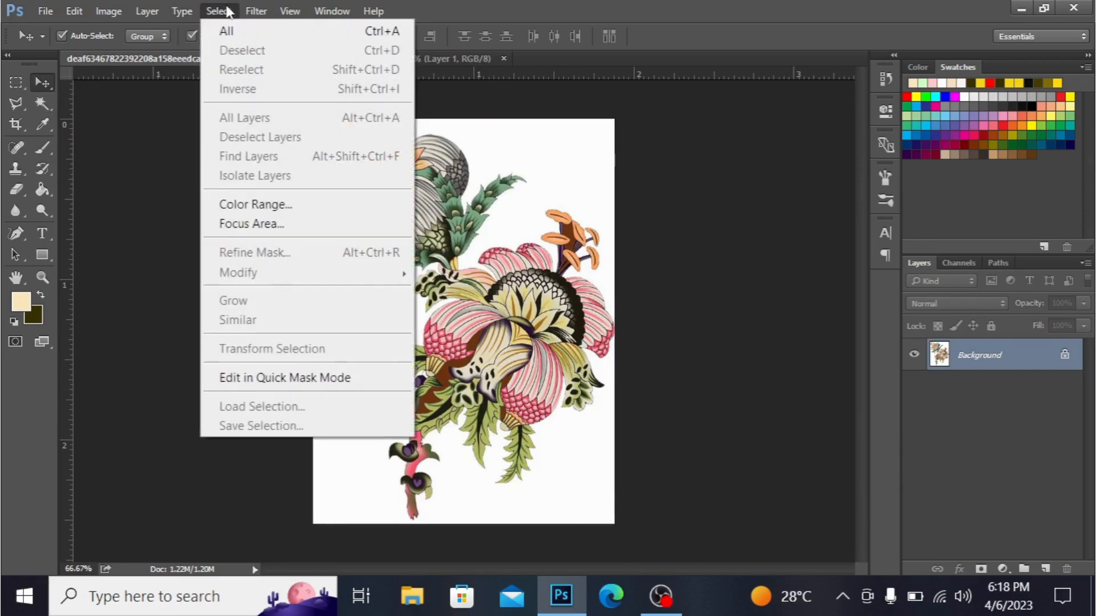
{"action": "left_click", "coordinate": [259, 205]}
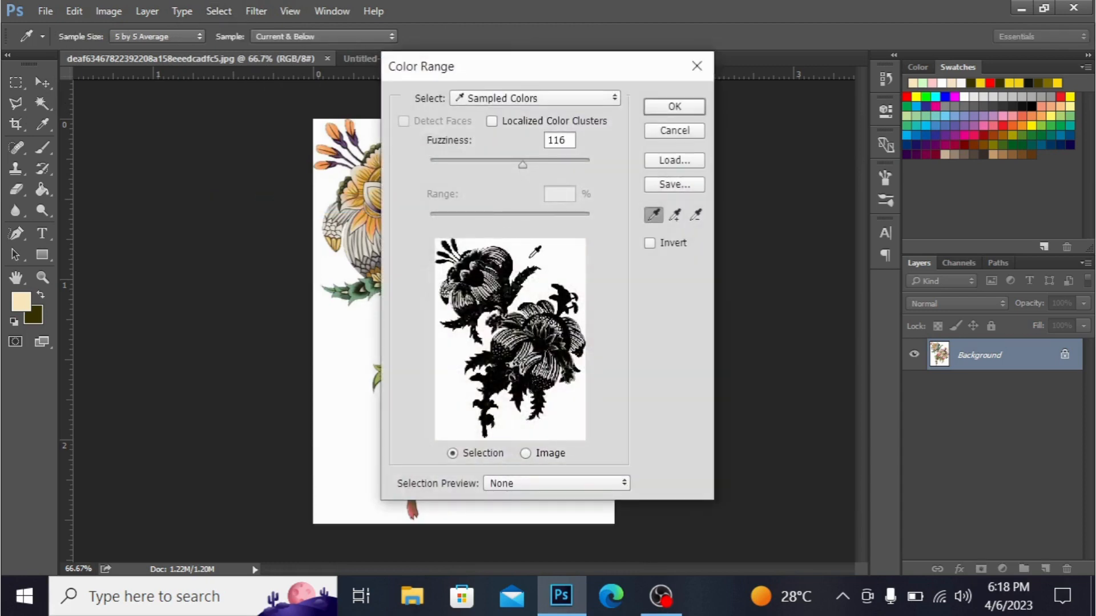
{"action": "left_click", "coordinate": [539, 251]}
{"action": "left_click", "coordinate": [662, 112]}
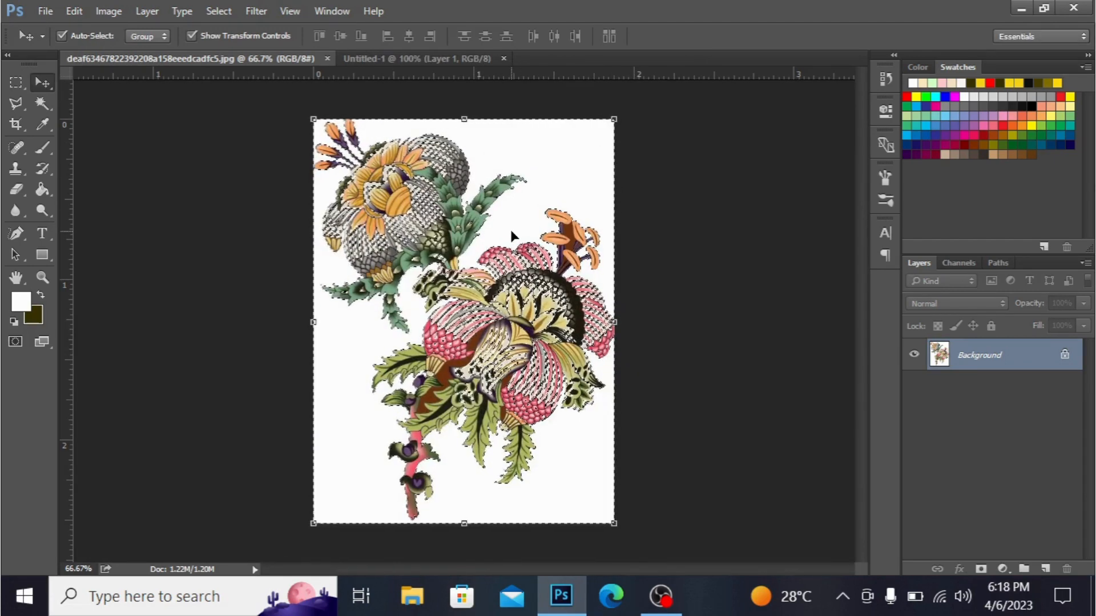
Convert the flower image's locked Background into the regular layer Layer 0, then delete the selected white area and deselect
{"action": "key", "text": "shift+F5"}
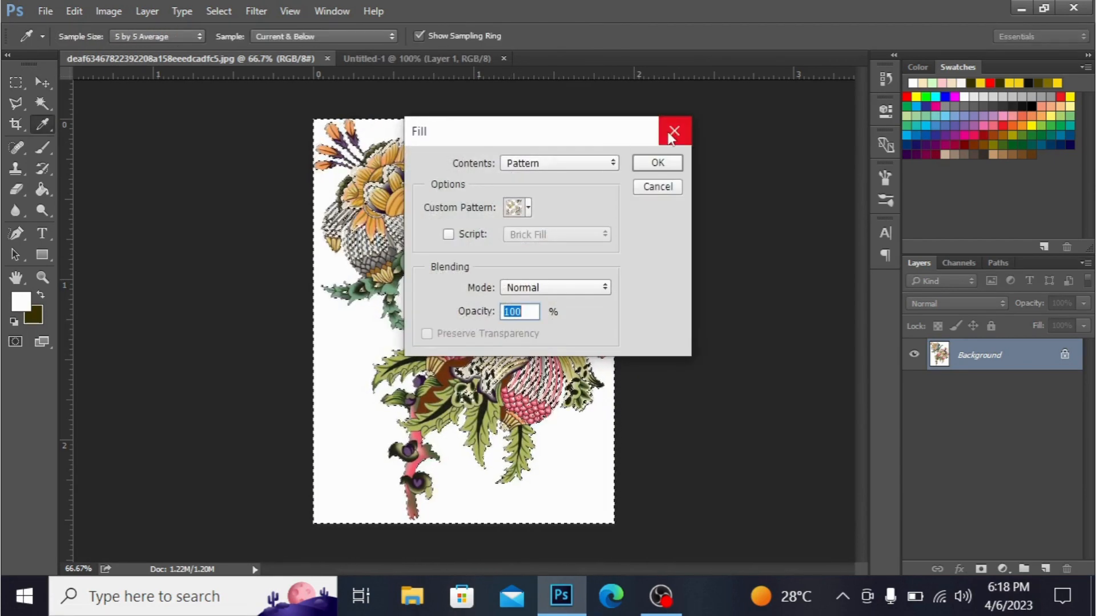
{"action": "left_click", "coordinate": [666, 130]}
{"action": "key", "text": "v"}
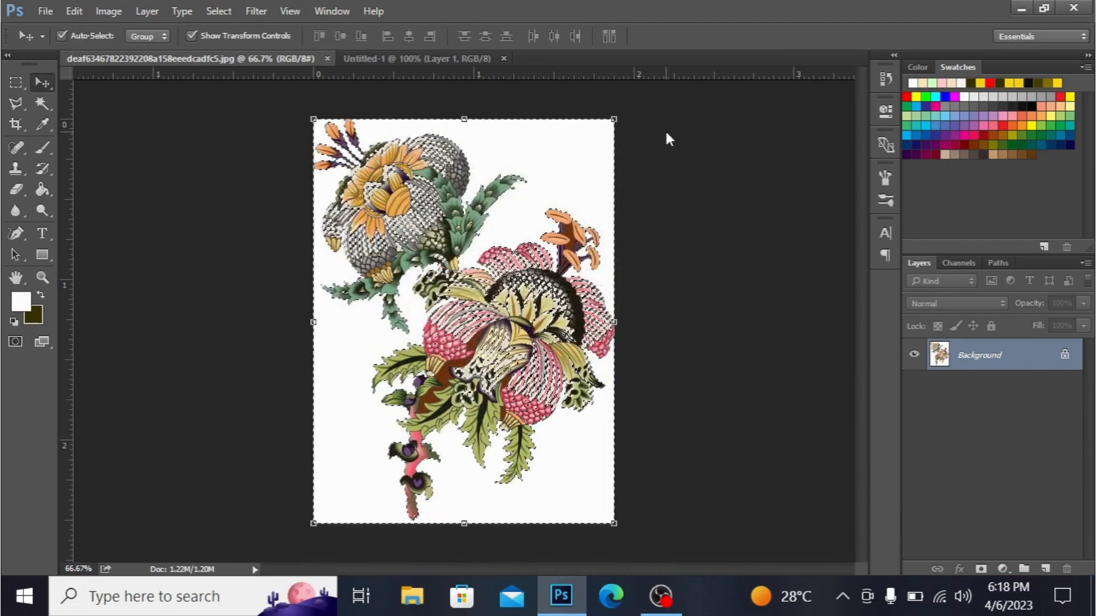
{"action": "double_click", "coordinate": [1058, 364]}
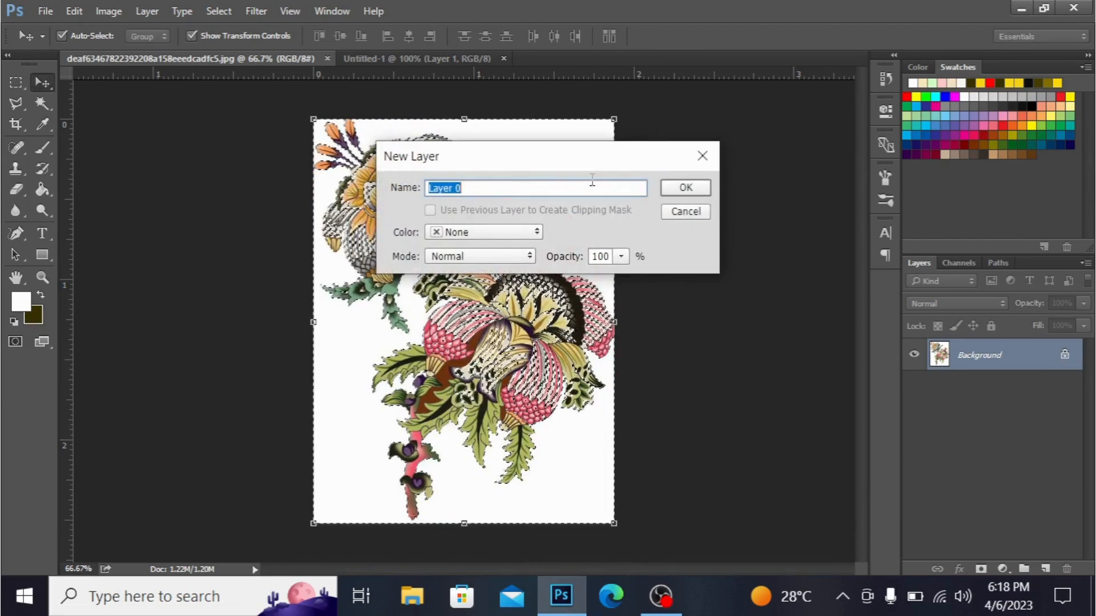
{"action": "left_click", "coordinate": [666, 184]}
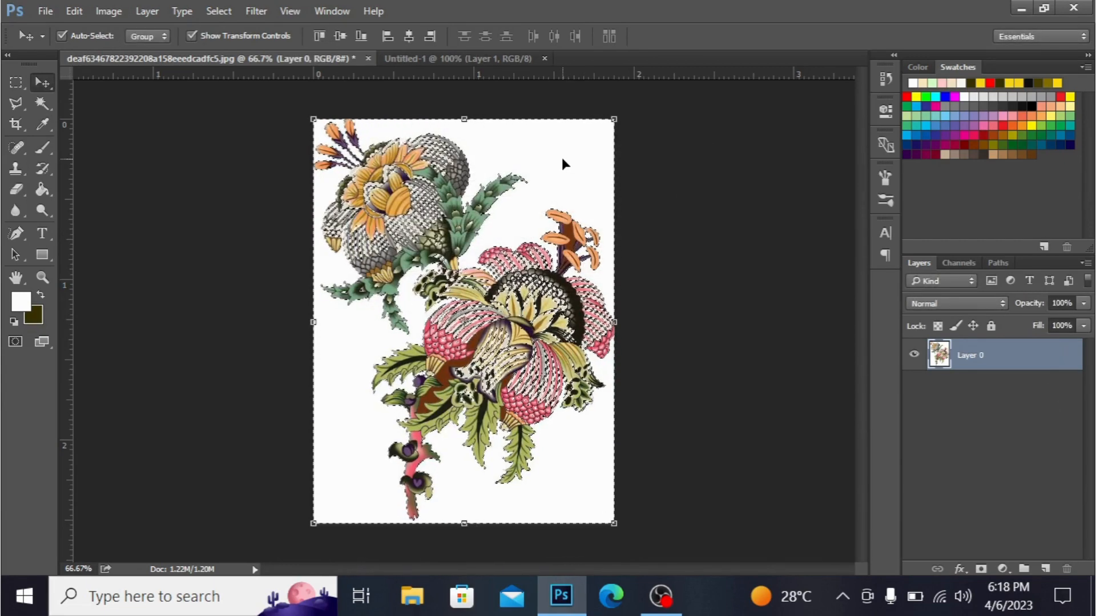
{"action": "key", "text": "Delete"}
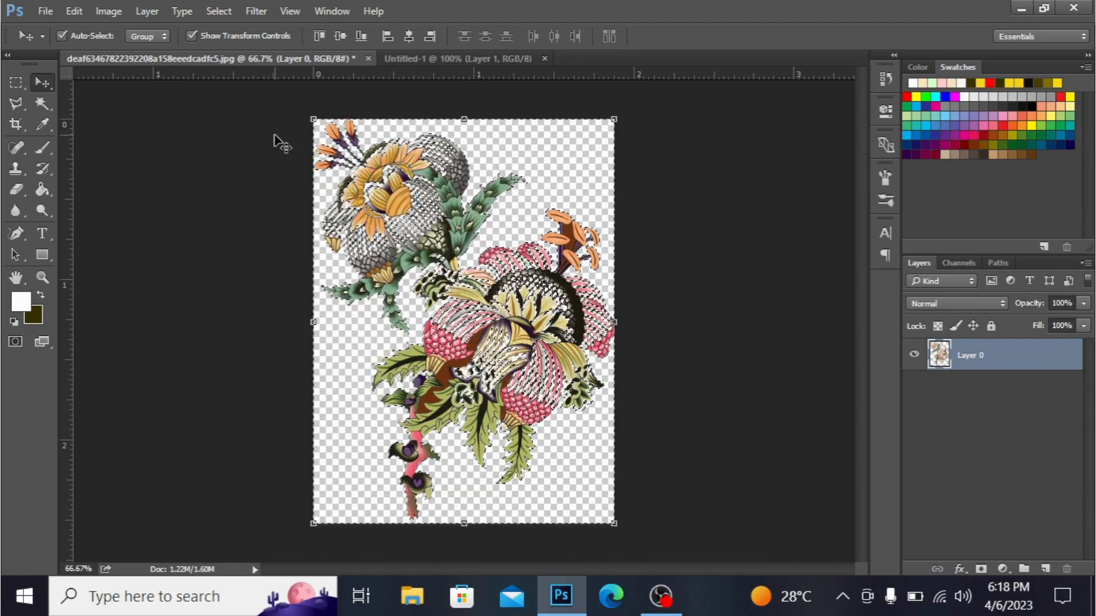
{"action": "left_click", "coordinate": [45, 105]}
{"action": "left_click", "coordinate": [156, 184]}
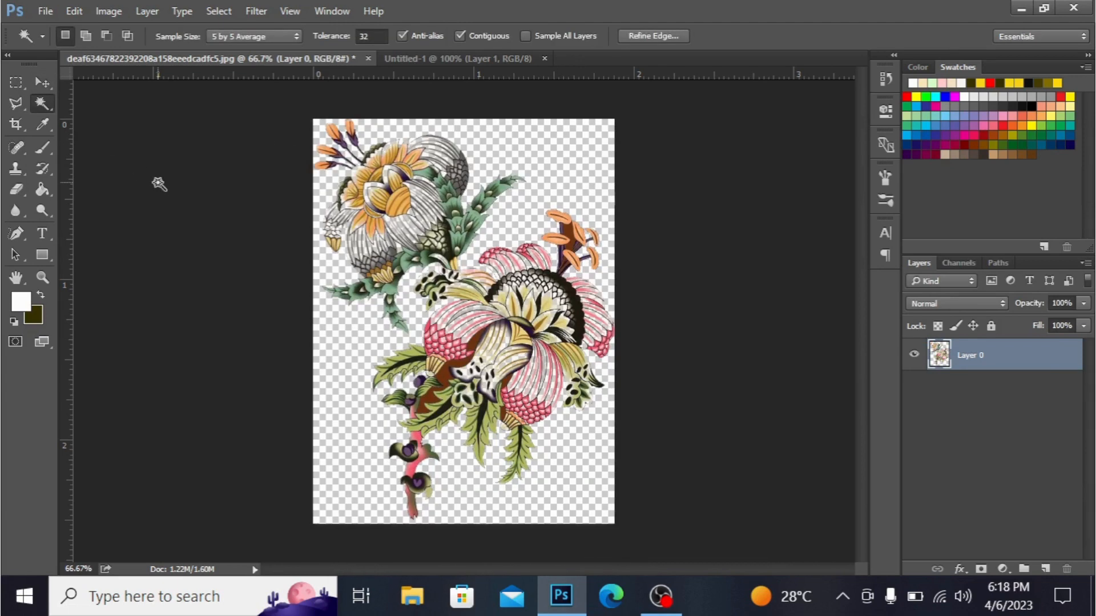
Move the cut-out flowers into Untitled-1, scale them to about 53% and center them within the canvas
{"action": "left_click", "coordinate": [39, 84]}
{"action": "left_click_drag", "start_coordinate": [404, 215], "coordinate": [488, 294]}
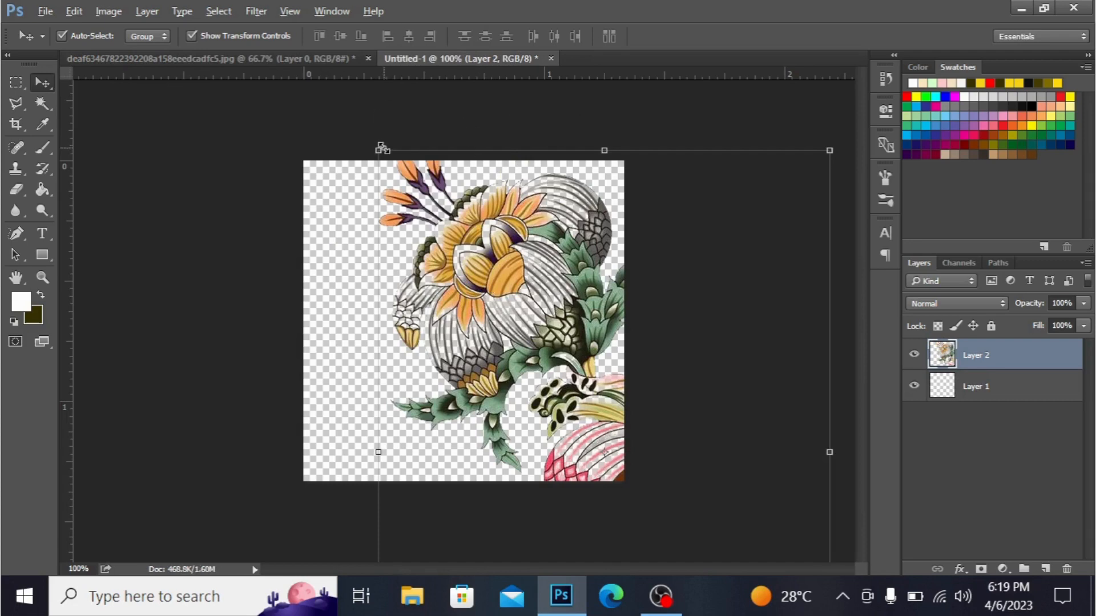
{"action": "left_click_drag", "start_coordinate": [381, 148], "coordinate": [548, 317]}
{"action": "left_click_drag", "start_coordinate": [586, 393], "coordinate": [433, 262]}
{"action": "left_click_drag", "start_coordinate": [539, 436], "coordinate": [603, 461]}
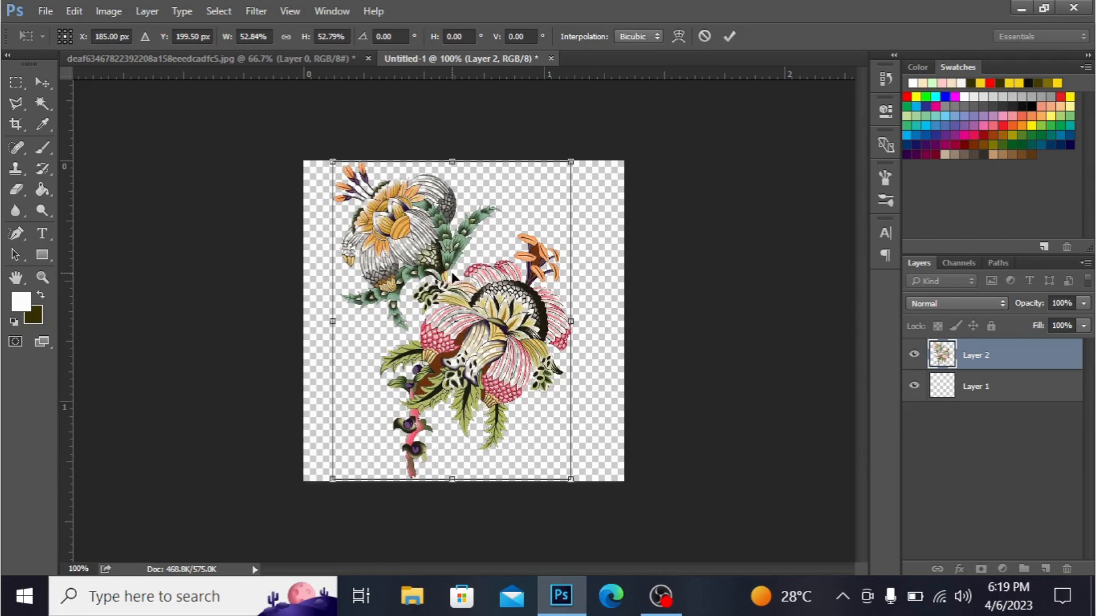
{"action": "left_click_drag", "start_coordinate": [451, 272], "coordinate": [470, 277]}
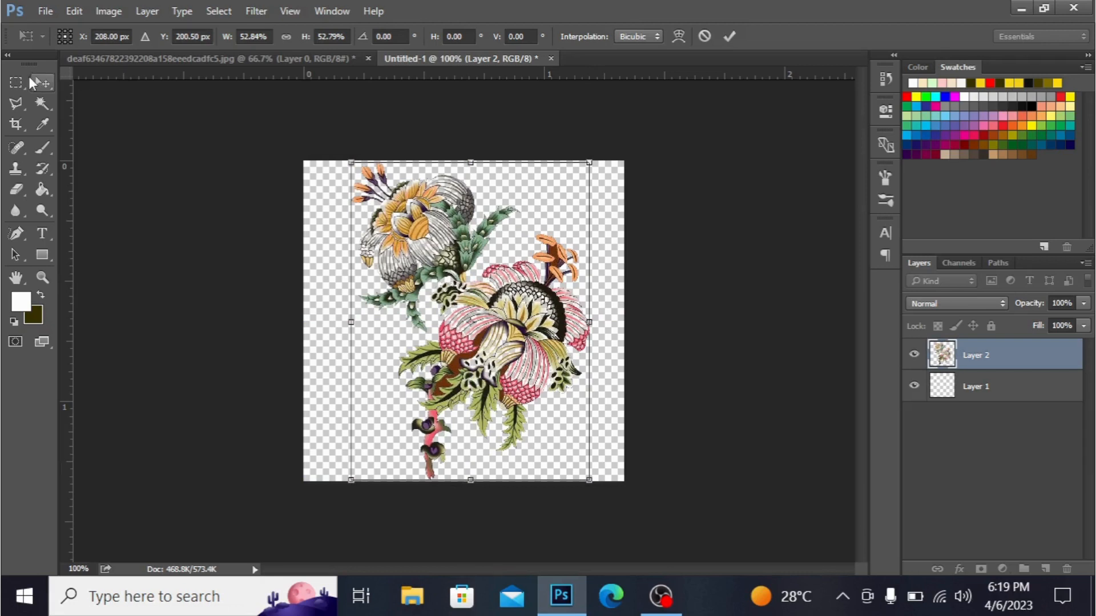
{"action": "left_click", "coordinate": [43, 85]}
{"action": "left_click", "coordinate": [509, 239]}
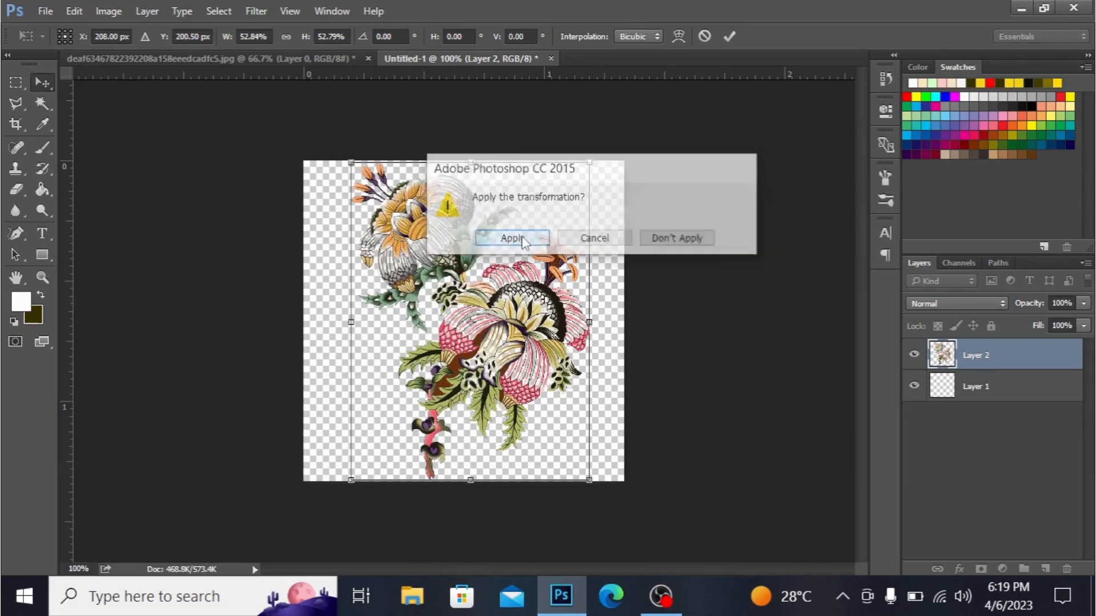
Apply the Offset filter to the flower layer with +200 pixels horizontal, +200 pixels vertical and Wrap Around
{"action": "left_click", "coordinate": [256, 16]}
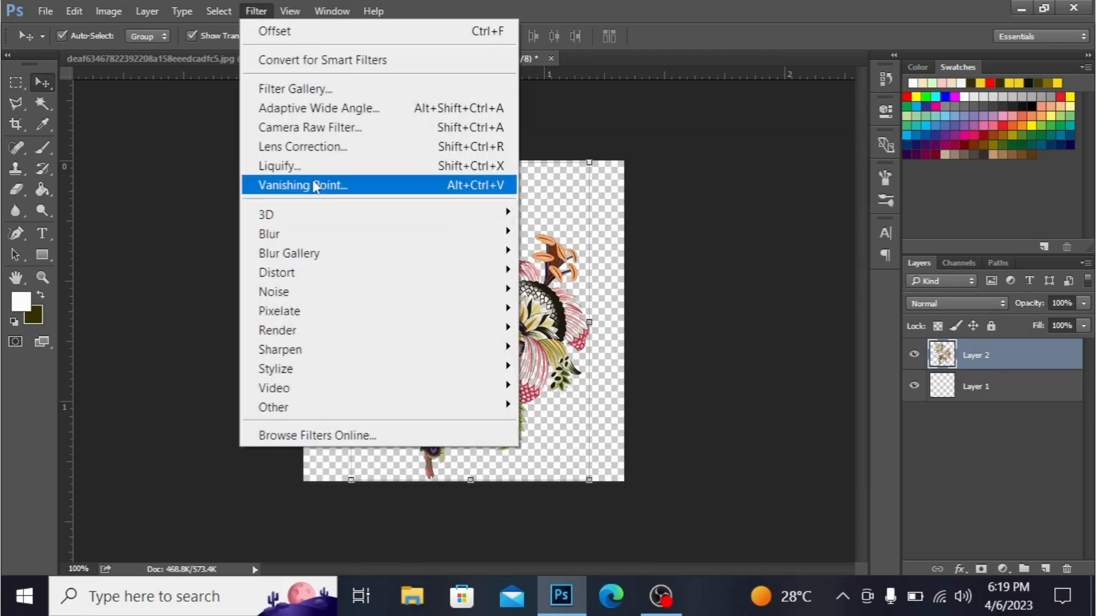
{"action": "mouse_move", "coordinate": [310, 409]}
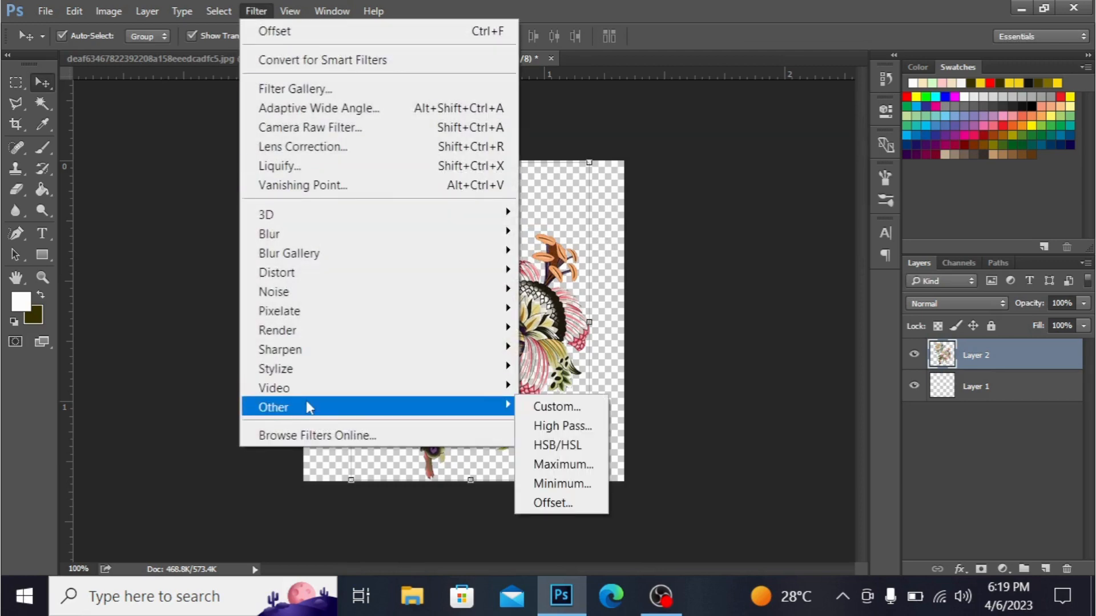
{"action": "left_click", "coordinate": [577, 503]}
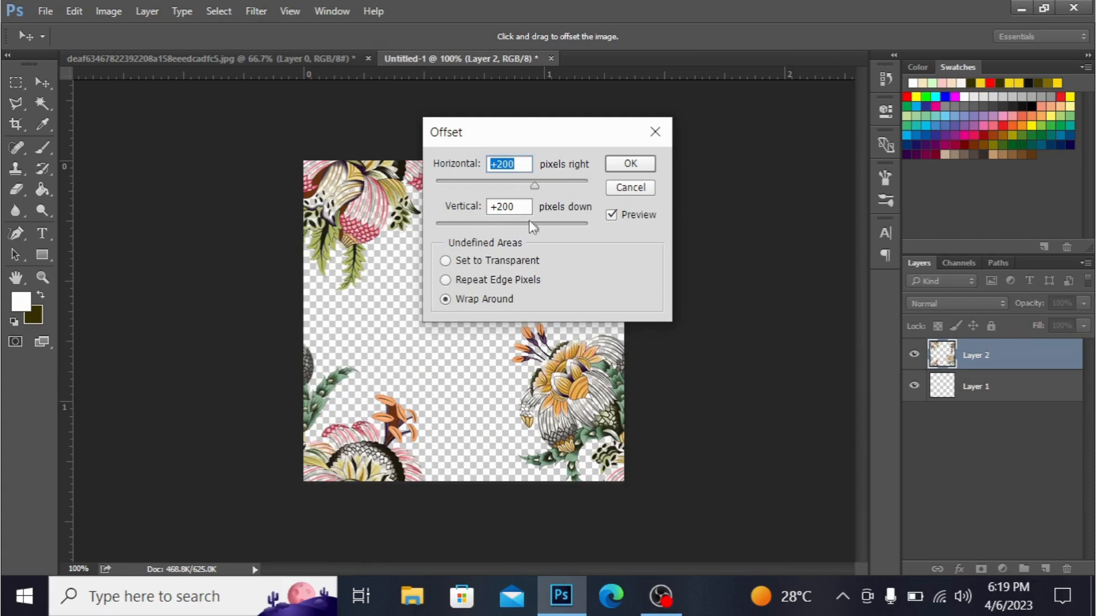
{"action": "left_click", "coordinate": [630, 164]}
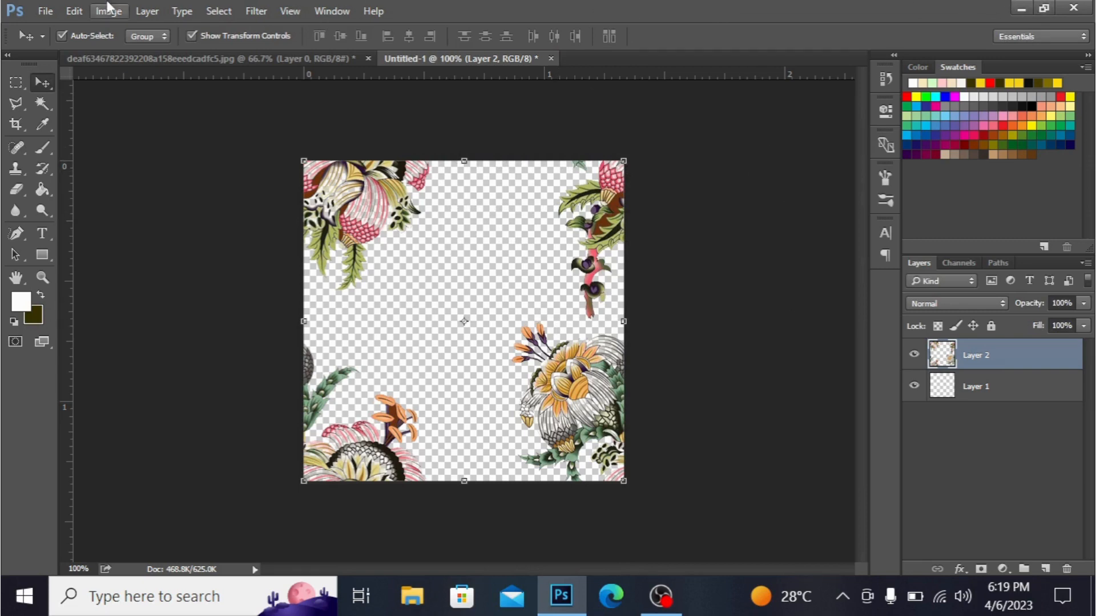
Open the butterfly image 8d1831982f417ba0e63a40189aac6537 from the Desktop
{"action": "left_click", "coordinate": [46, 11]}
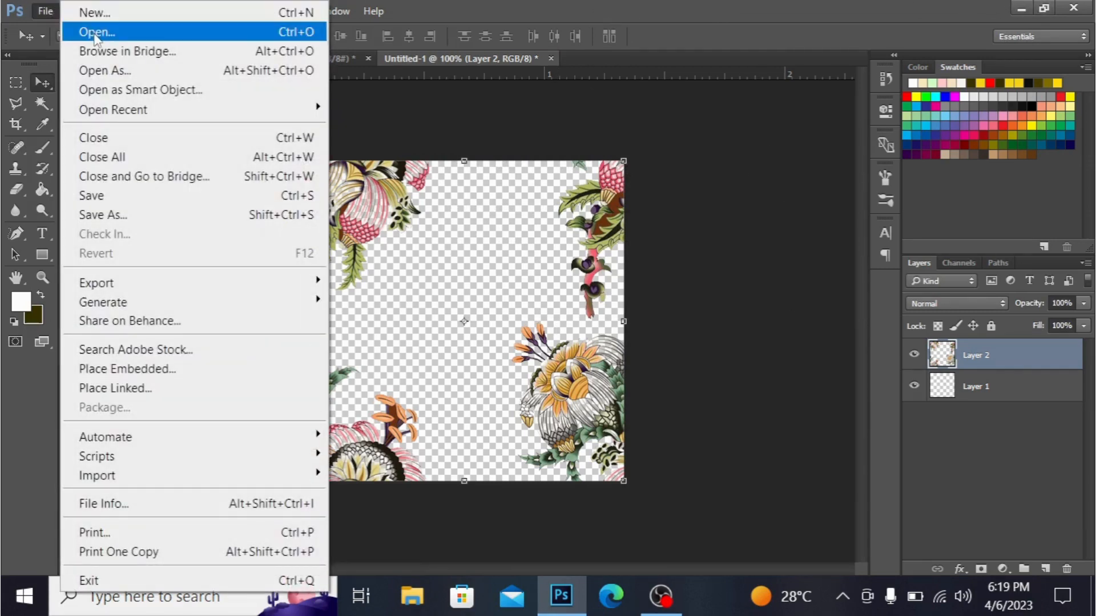
{"action": "left_click", "coordinate": [95, 33]}
{"action": "left_click", "coordinate": [586, 146]}
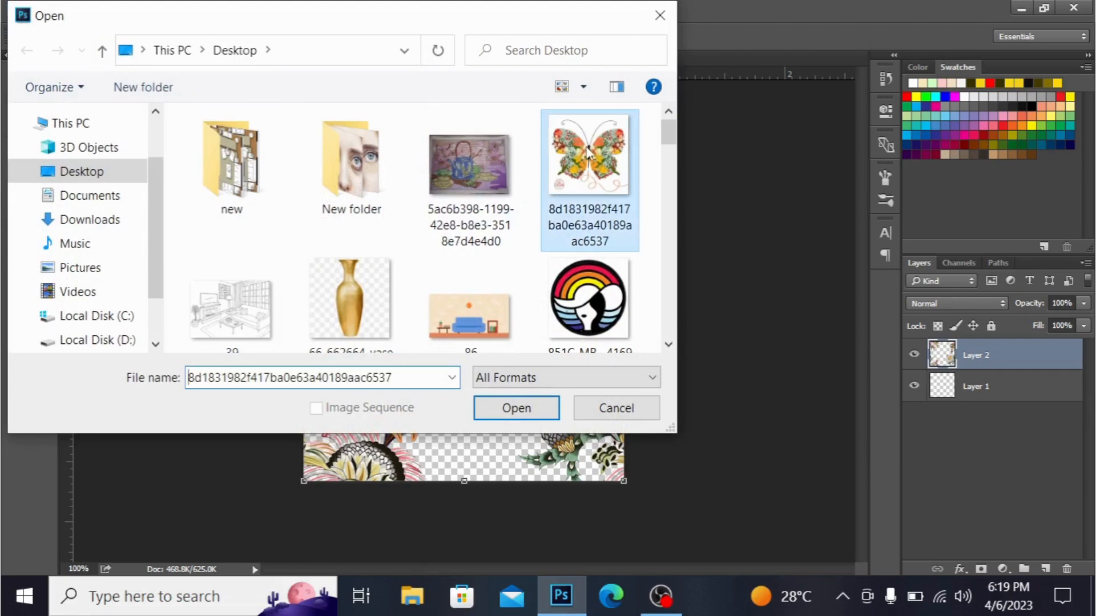
{"action": "left_click", "coordinate": [512, 416]}
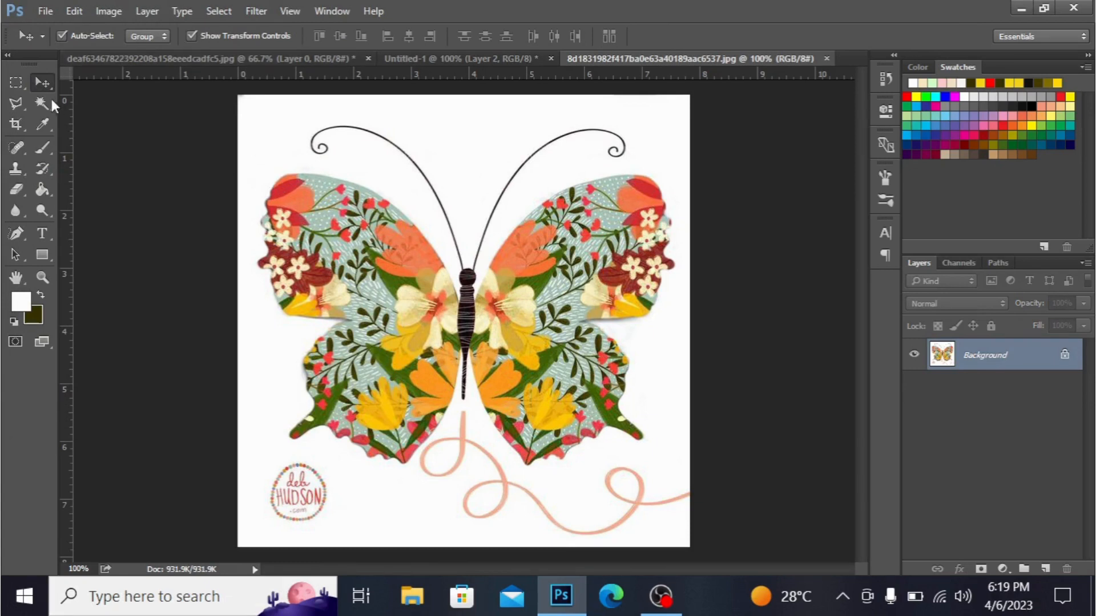
Select the white background of the butterfly image with Color Range using Sampled Colors and a fuzziness of 116
{"action": "left_click", "coordinate": [217, 8]}
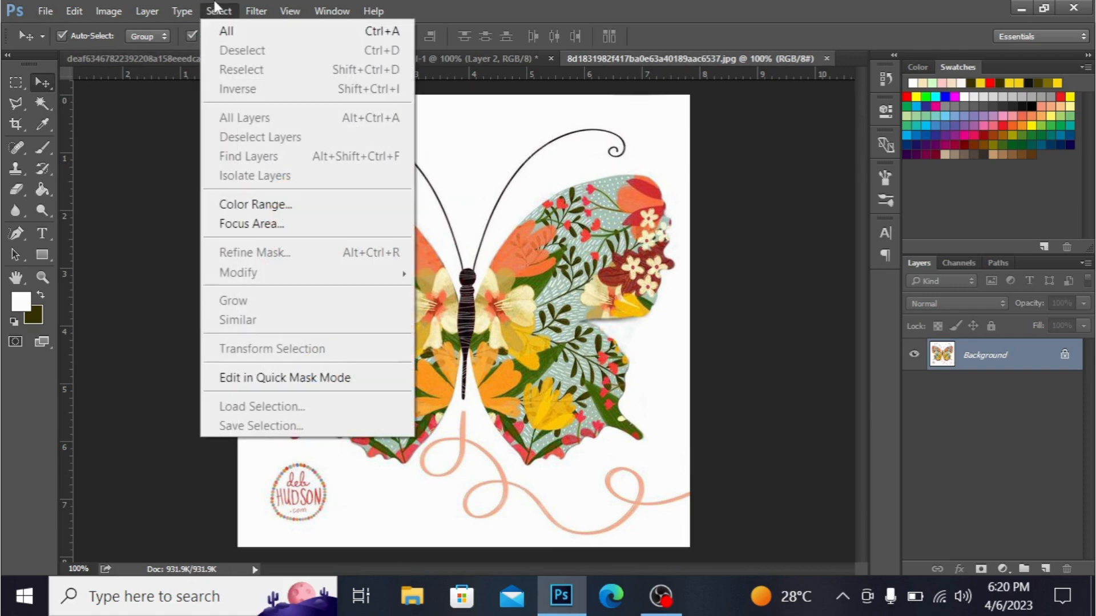
{"action": "left_click", "coordinate": [273, 205]}
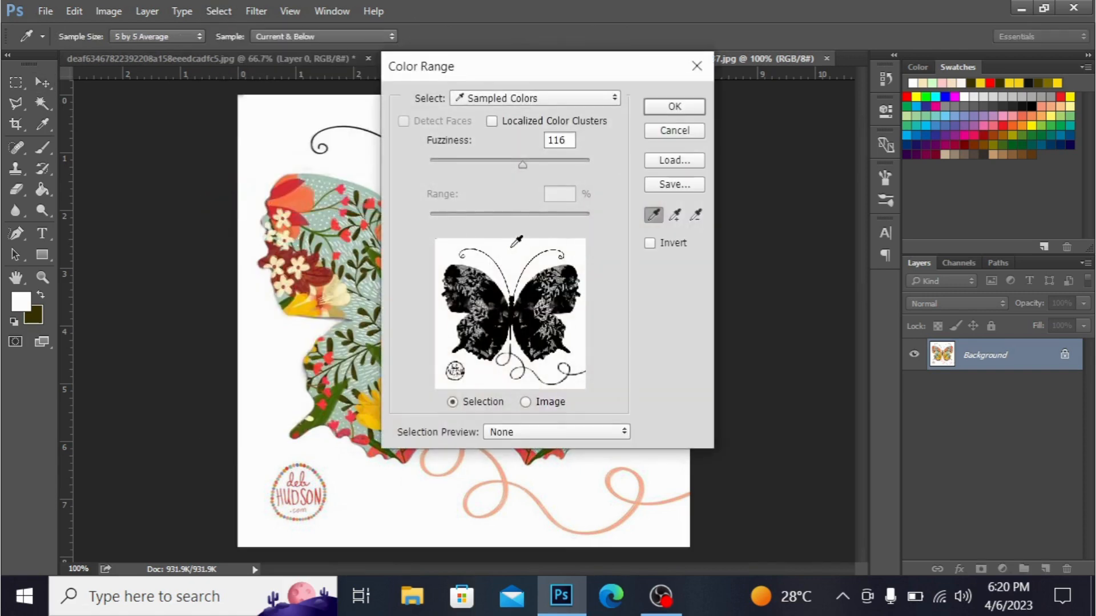
{"action": "left_click", "coordinate": [659, 113]}
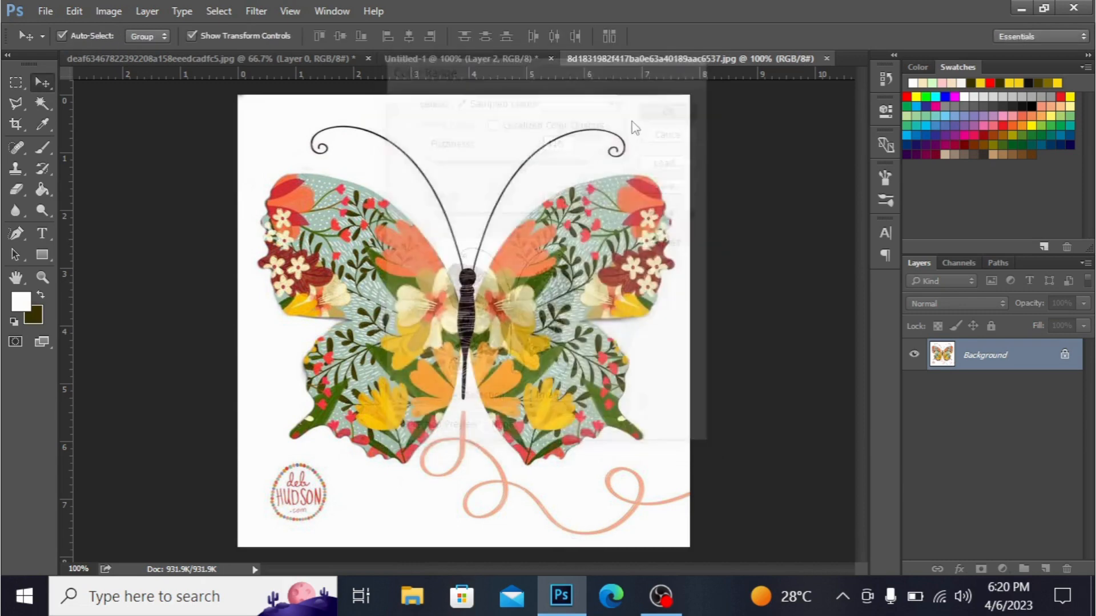
Unlock the butterfly image's Background as a regular layer, delete the selected white area and clear the selection
{"action": "key", "text": "shift+F5"}
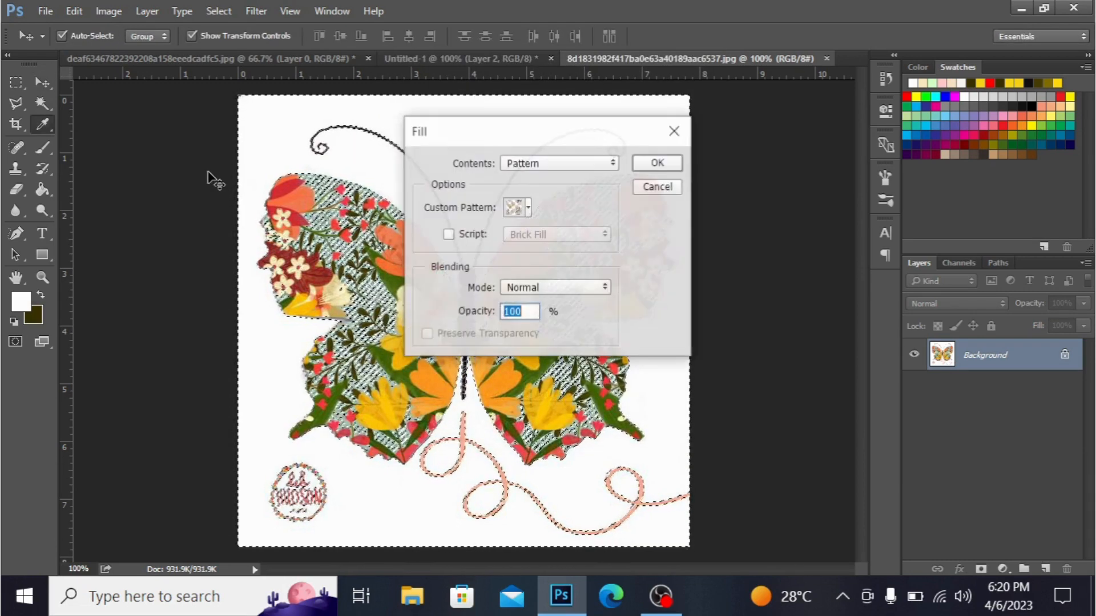
{"action": "left_click", "coordinate": [674, 132]}
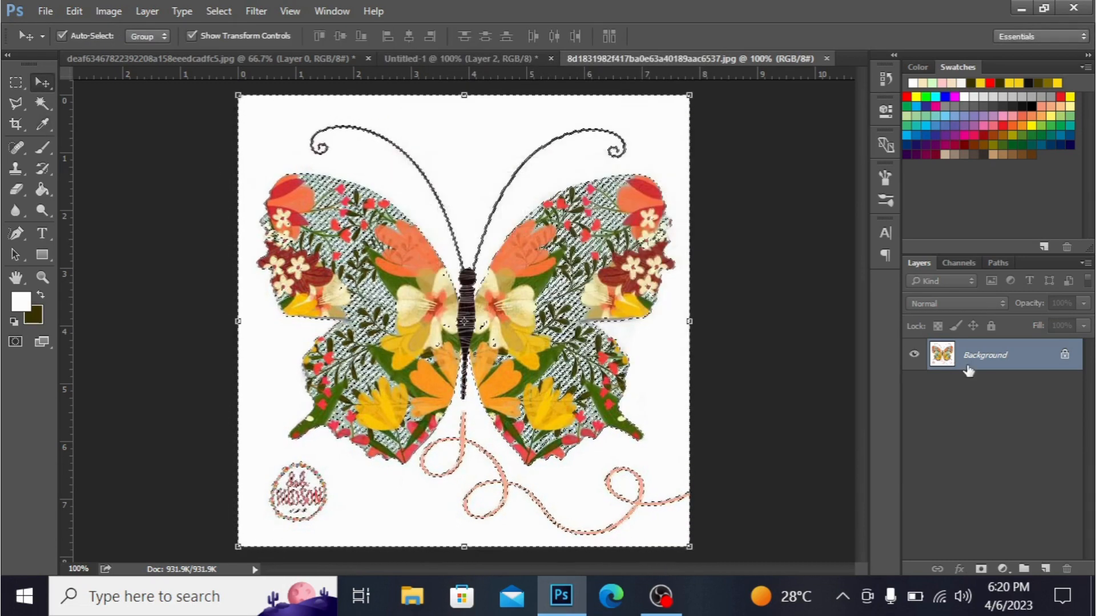
{"action": "left_click", "coordinate": [1065, 356]}
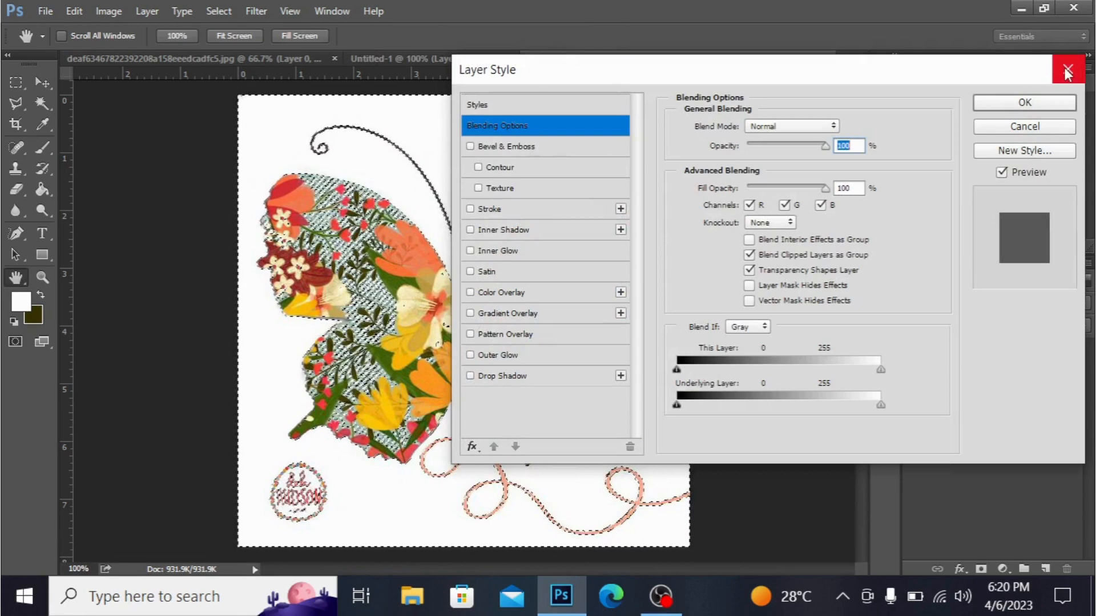
{"action": "left_click", "coordinate": [1067, 72]}
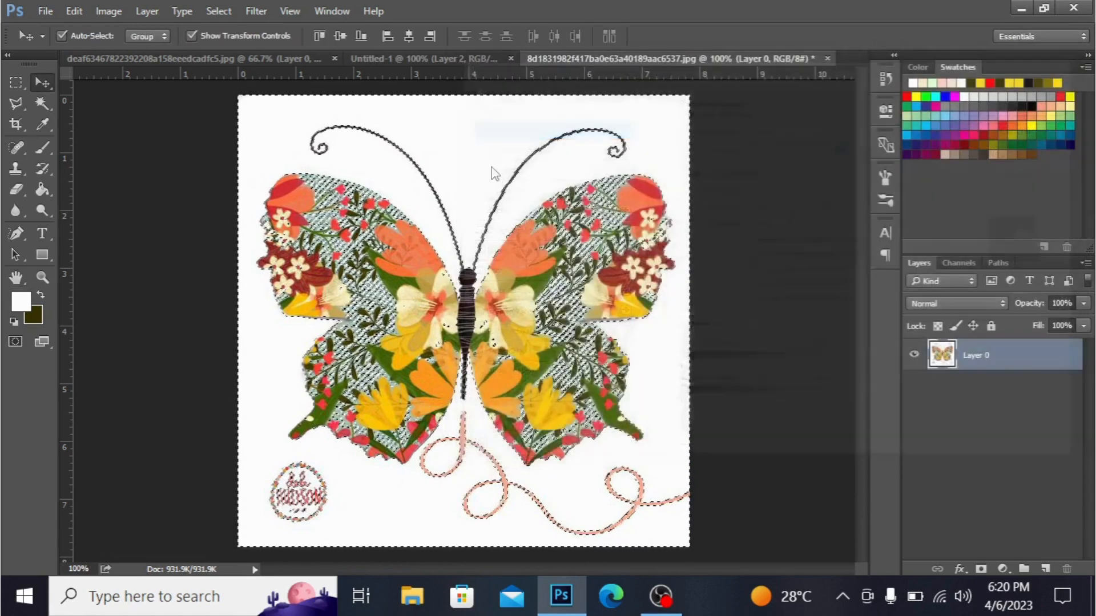
{"action": "key", "text": "Delete"}
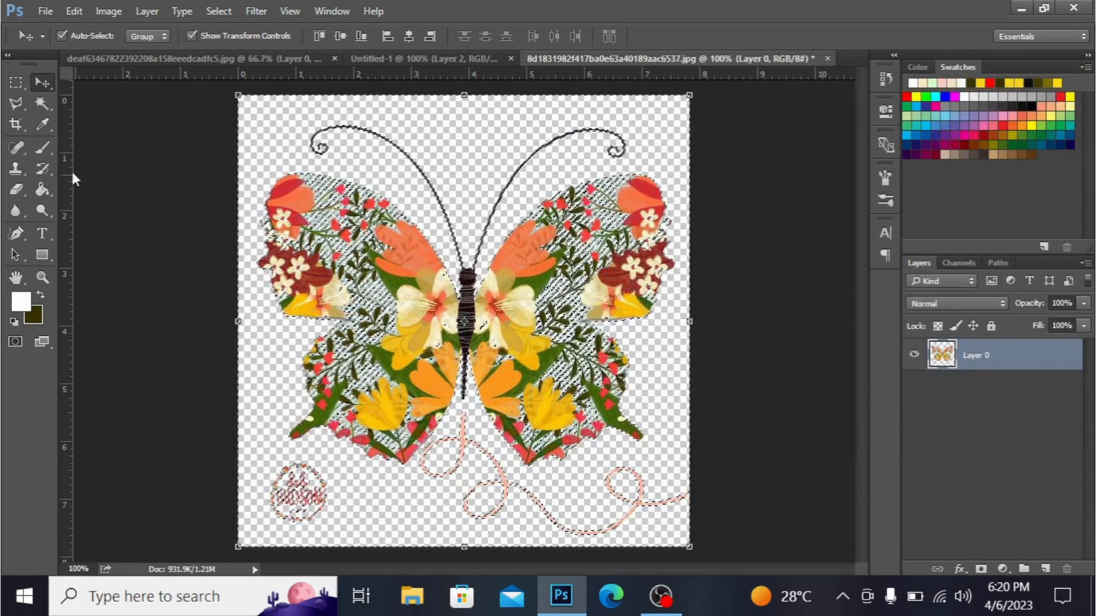
{"action": "left_click", "coordinate": [42, 103]}
{"action": "key", "text": "ctrl+d"}
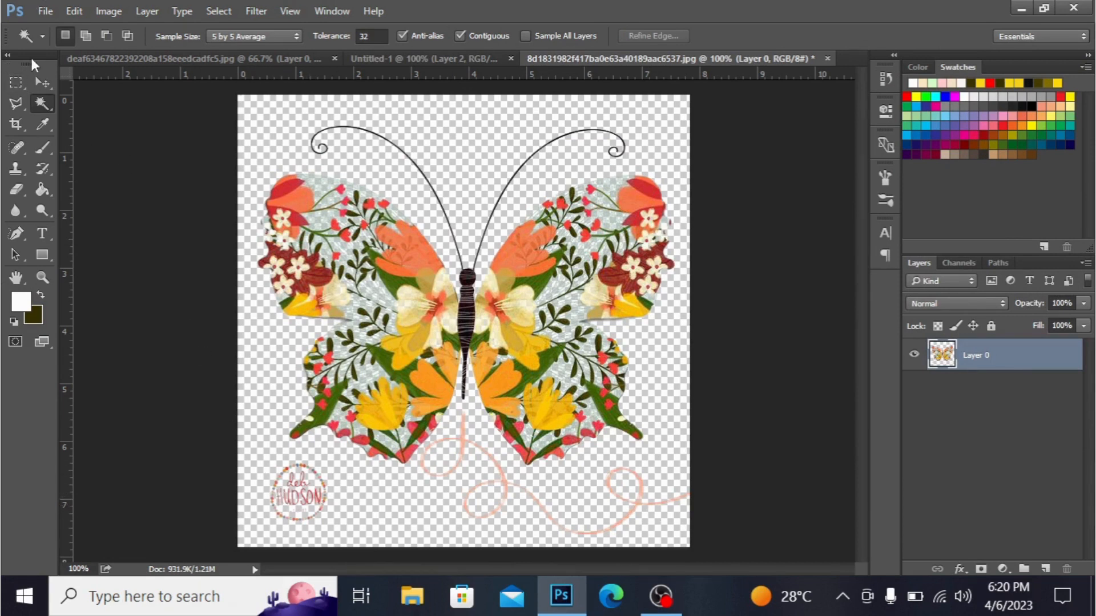
Erase the round signature logo and the pink curly trail below the butterfly using rectangular selections
{"action": "left_click", "coordinate": [17, 83]}
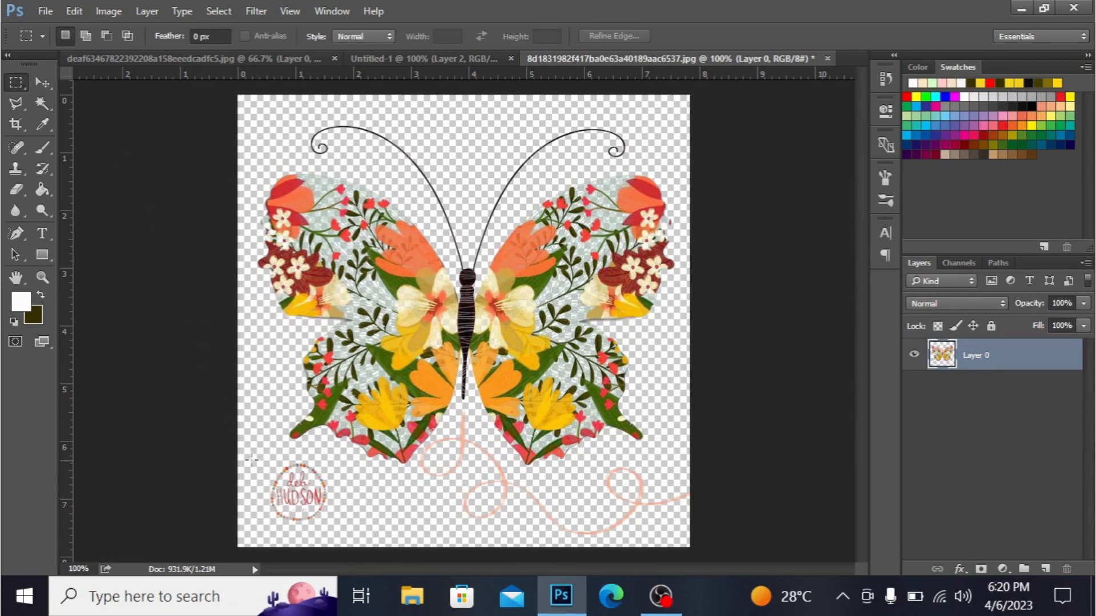
{"action": "left_click_drag", "start_coordinate": [249, 457], "coordinate": [355, 535]}
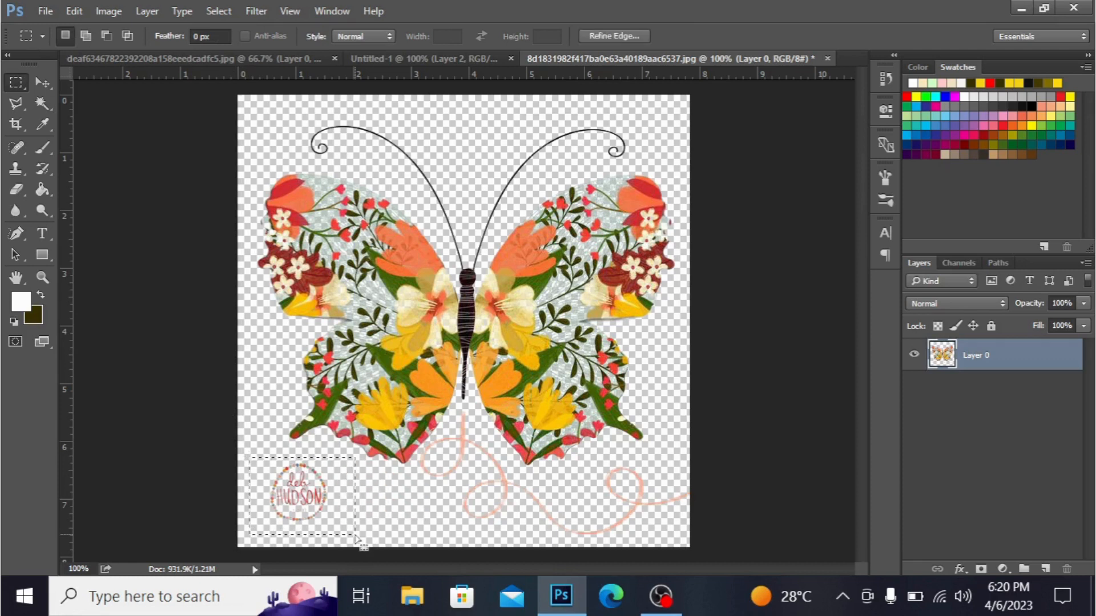
{"action": "left_click_drag", "start_coordinate": [449, 415], "coordinate": [489, 529]}
{"action": "key", "text": "Delete"}
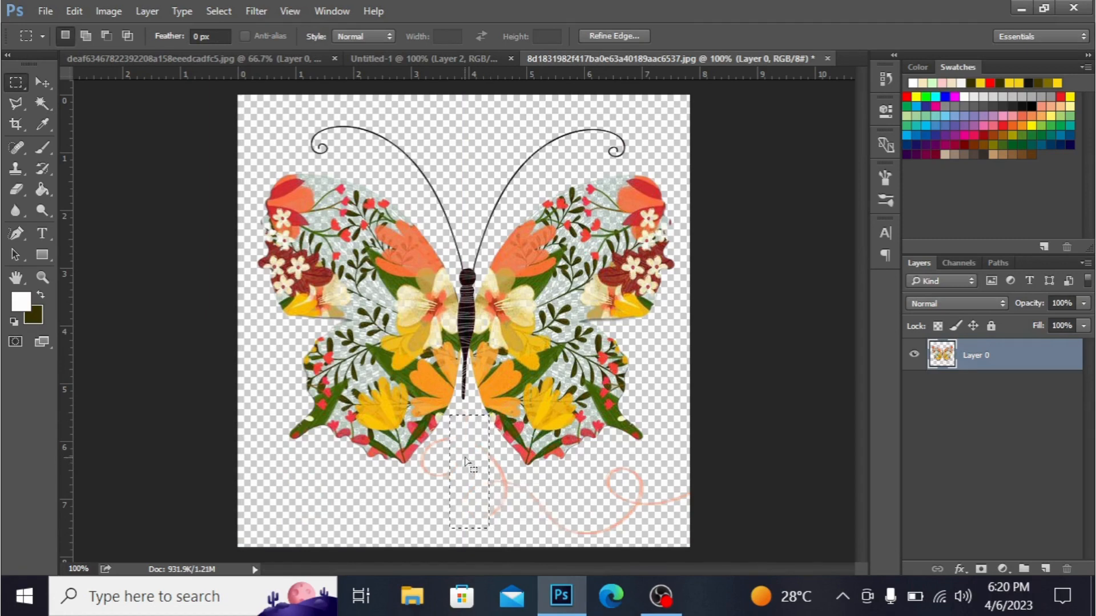
{"action": "key", "text": "ctrl+d"}
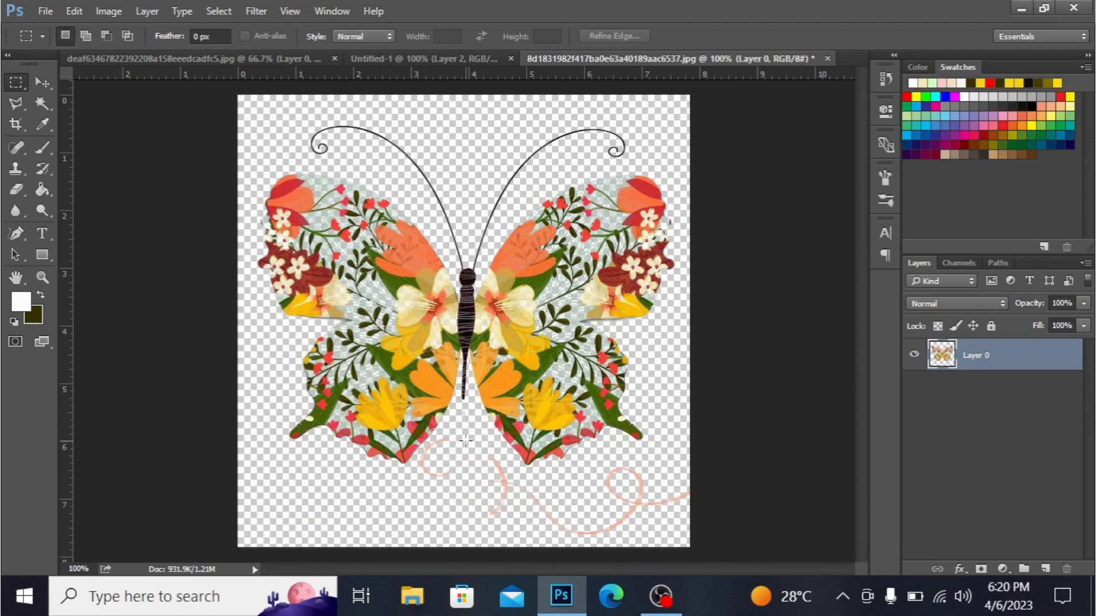
{"action": "mouse_move", "coordinate": [466, 440]}
{"action": "left_mouse_down"}
{"action": "mouse_move", "coordinate": [505, 516]}
{"action": "mouse_move", "coordinate": [435, 484]}
{"action": "left_mouse_up"}
{"action": "key", "text": "Delete"}
{"action": "key", "text": "ctrl+d"}
Copy the butterfly into the Untitled-1 document, scale it to about 43% and centre it between the flowers
{"action": "key", "text": "v"}
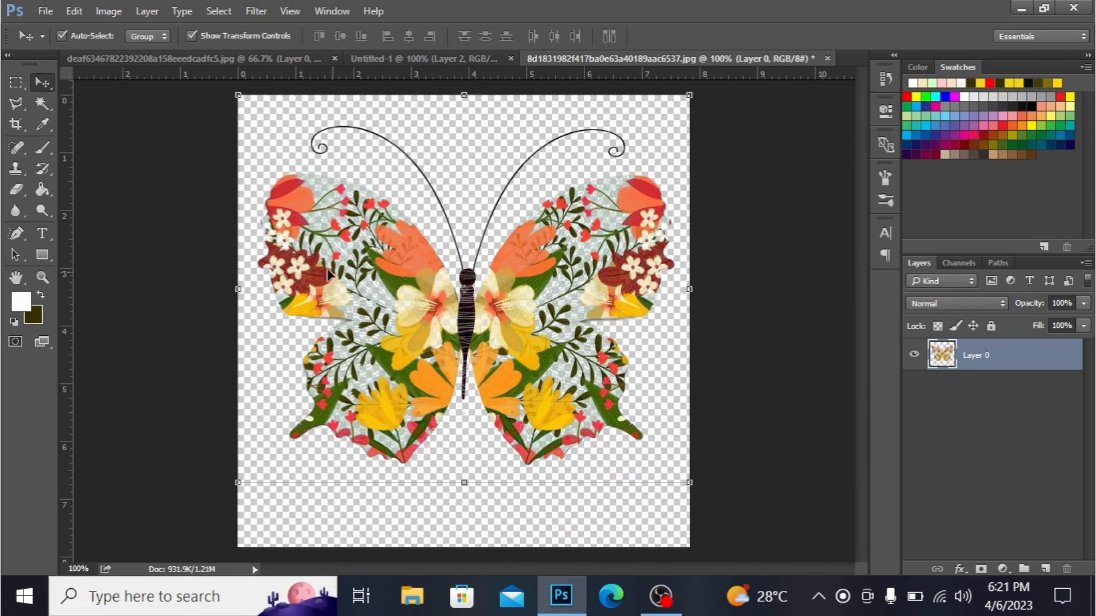
{"action": "left_click_drag", "start_coordinate": [329, 276], "coordinate": [456, 282]}
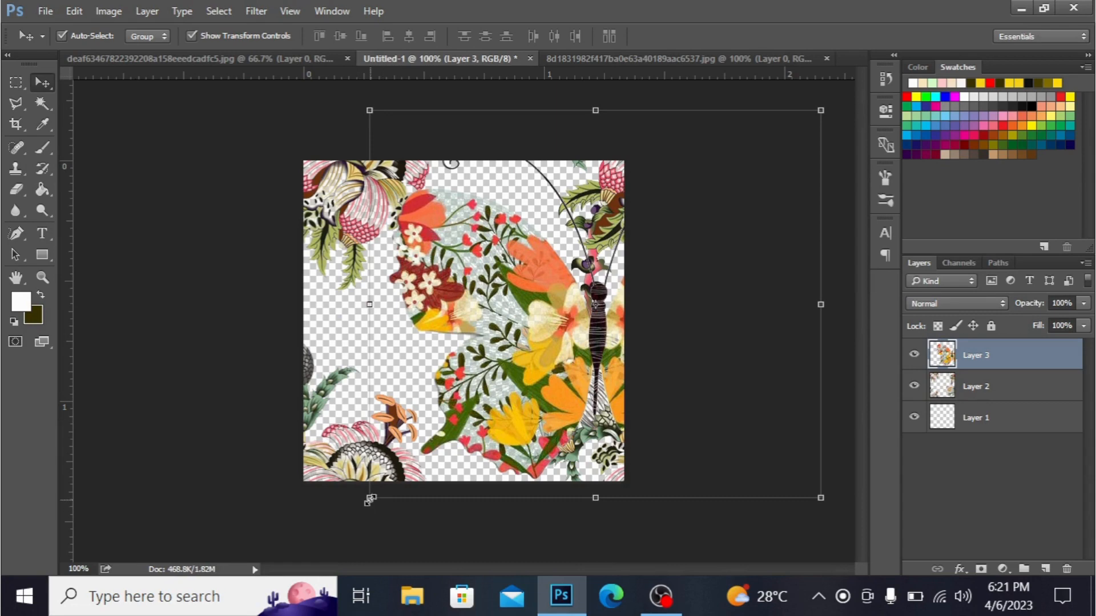
{"action": "left_click_drag", "start_coordinate": [369, 498], "coordinate": [505, 398]}
{"action": "left_click_drag", "start_coordinate": [600, 324], "coordinate": [468, 321]}
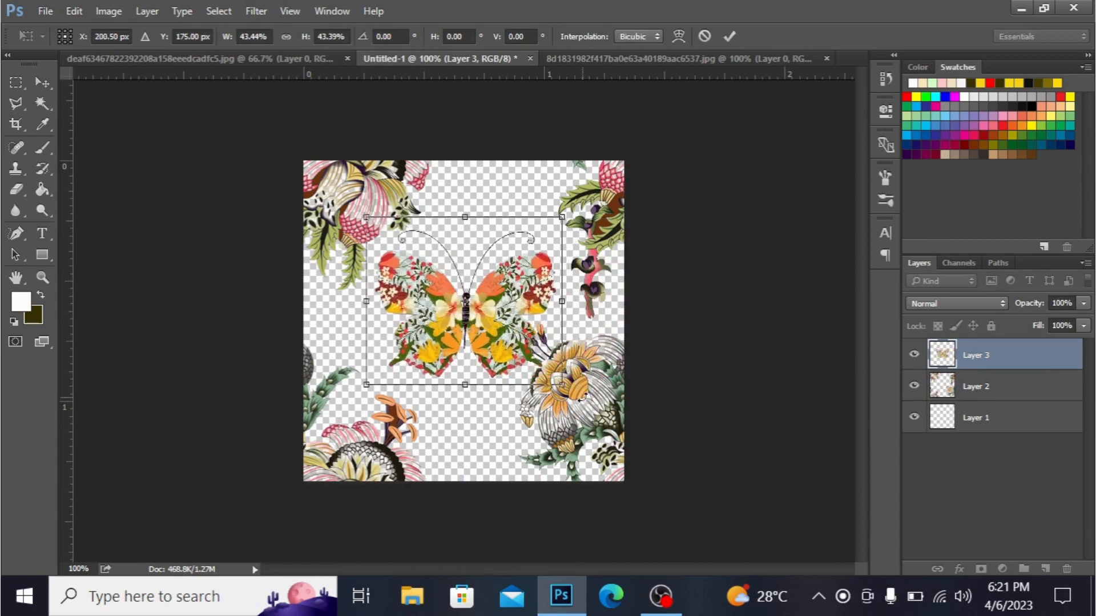
Rotate the butterfly about 49° clockwise, reduce it to about 35% and shift it slightly toward the upper-left flower
{"action": "left_click_drag", "start_coordinate": [589, 374], "coordinate": [492, 458]}
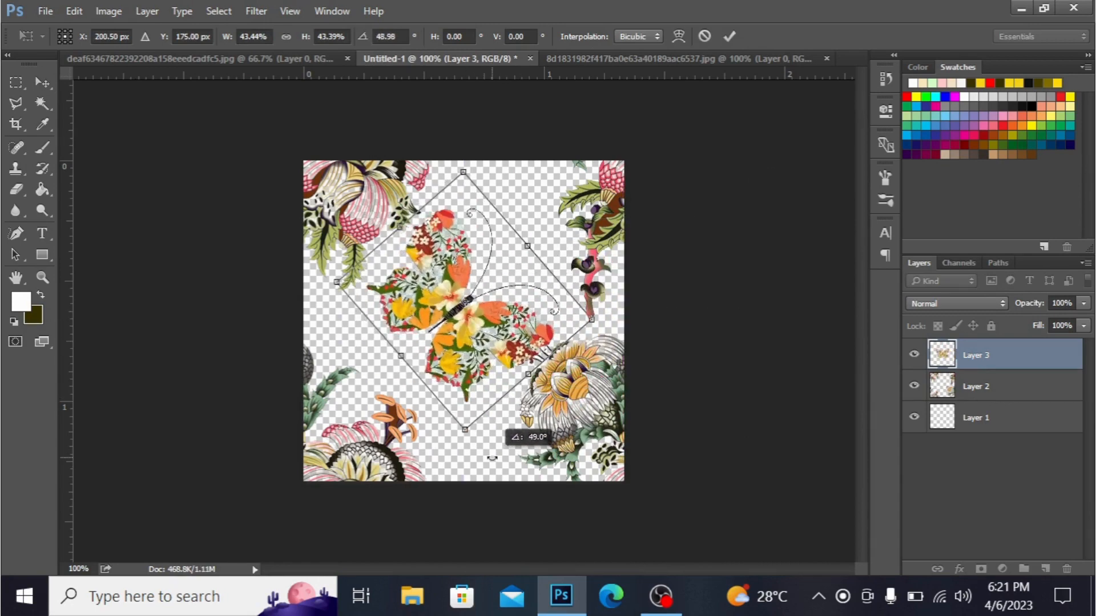
{"action": "left_click_drag", "start_coordinate": [504, 316], "coordinate": [498, 308]}
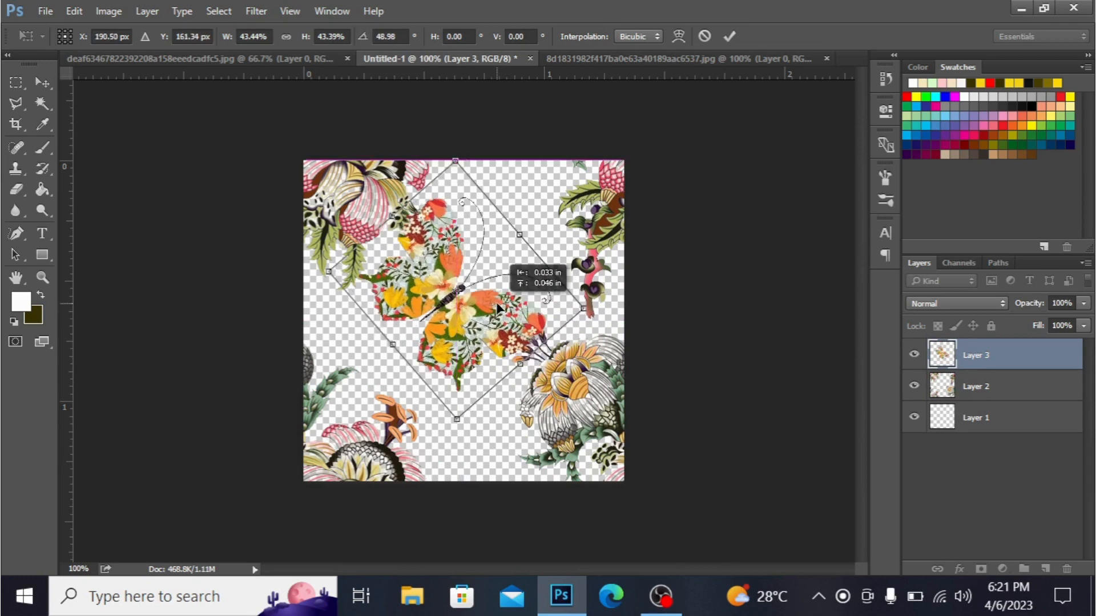
{"action": "left_click_drag", "start_coordinate": [586, 309], "coordinate": [562, 302]}
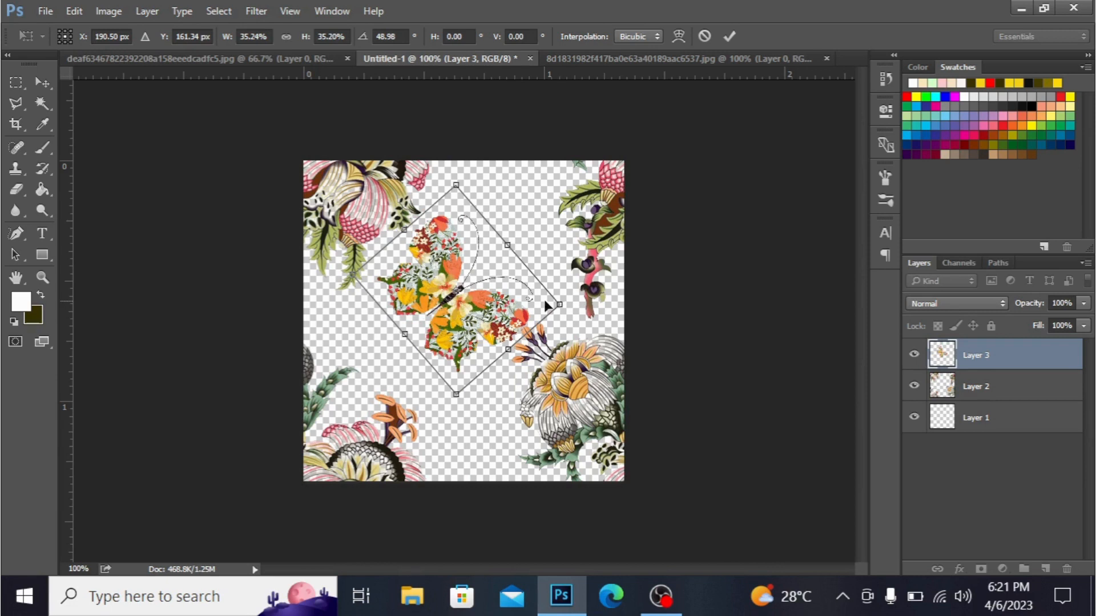
{"action": "key", "text": "Return"}
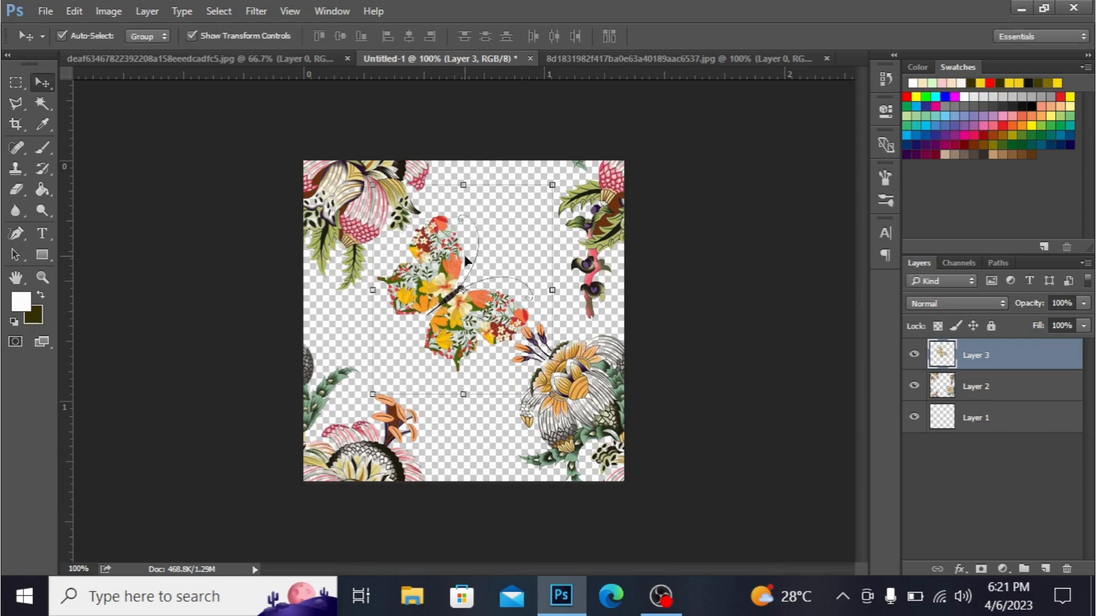
Duplicate the Layer 3 butterfly toward the upper-right flowers and scale the copy to about 57%
{"action": "left_click_drag", "start_coordinate": [466, 262], "coordinate": [517, 269]}
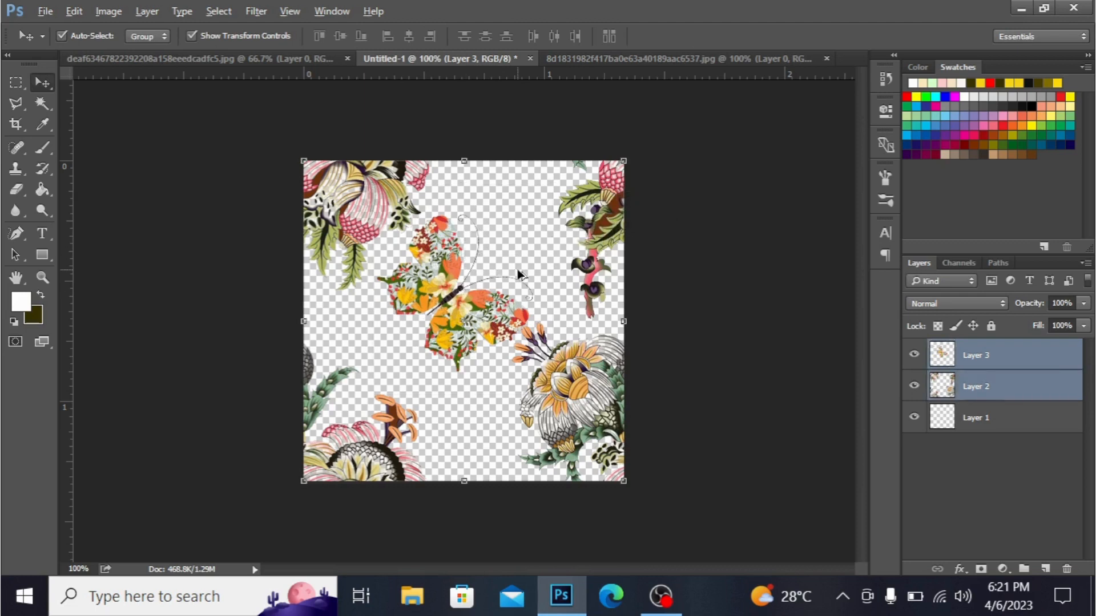
{"action": "left_click", "coordinate": [776, 273]}
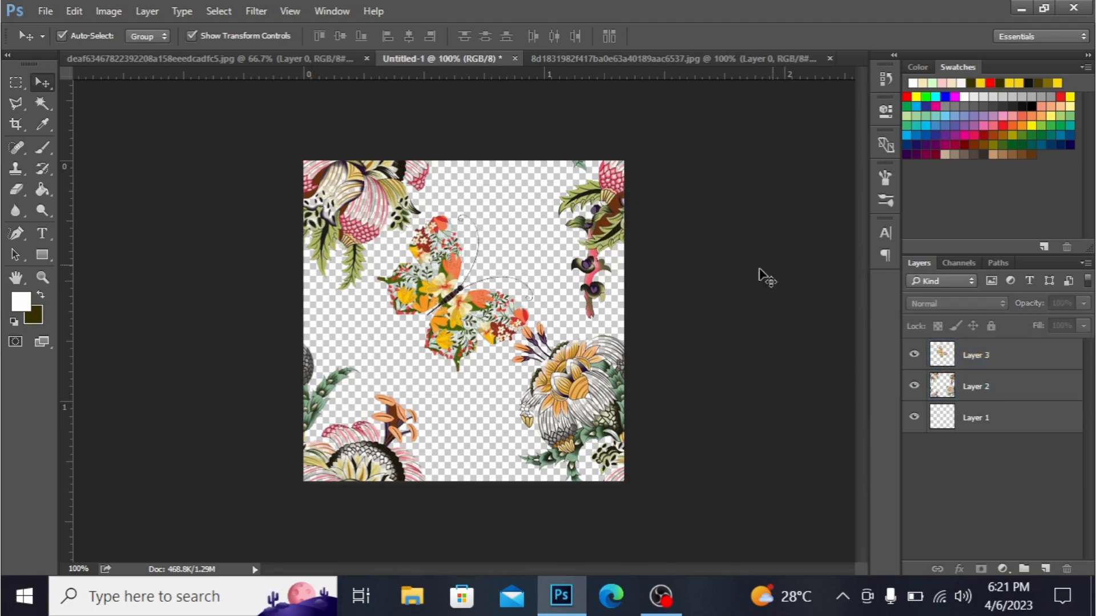
{"action": "left_click", "coordinate": [1015, 361]}
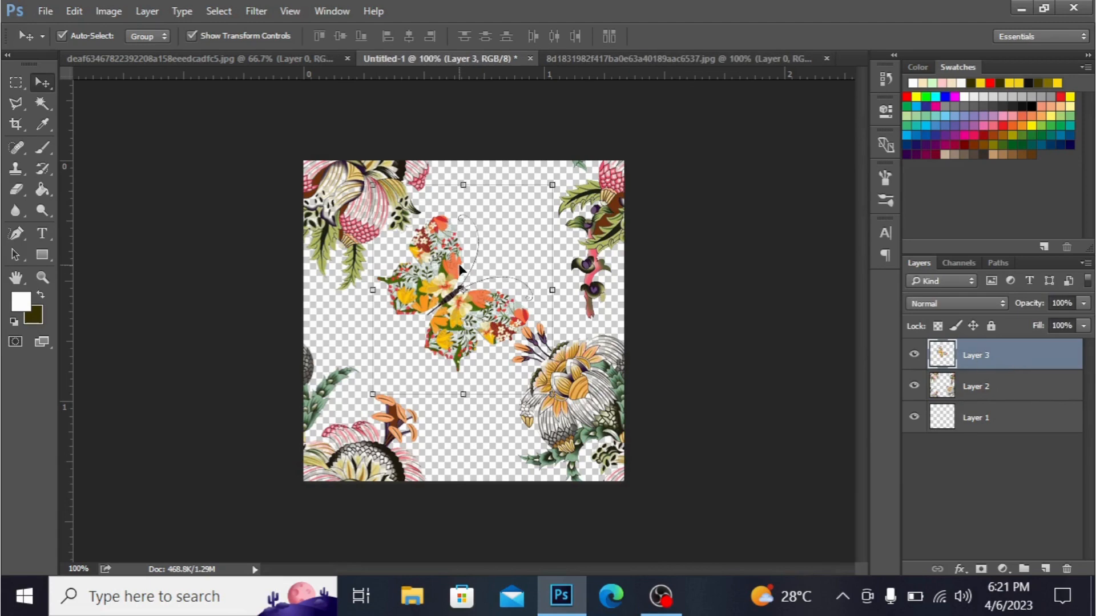
{"action": "left_click_drag", "start_coordinate": [460, 268], "coordinate": [542, 225]}
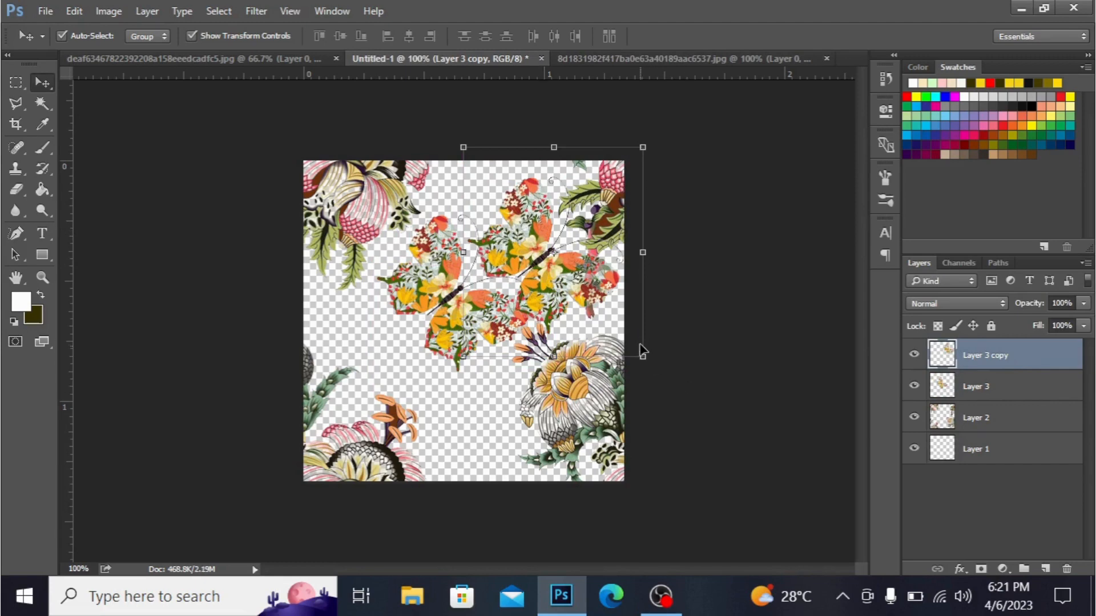
{"action": "left_click_drag", "start_coordinate": [644, 356], "coordinate": [610, 307]}
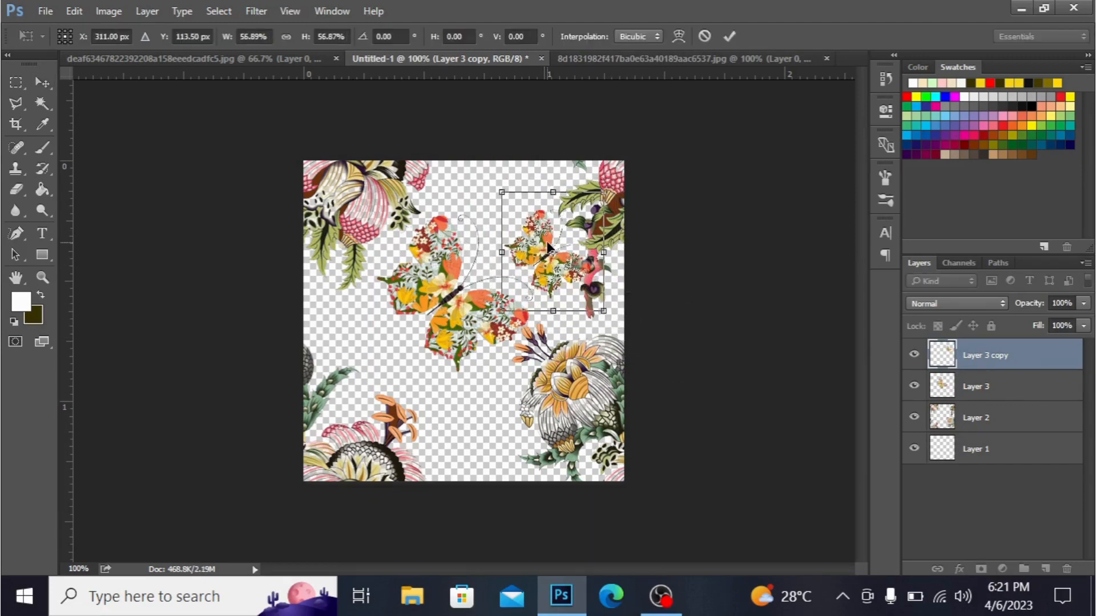
Rotate the butterfly copy 90° clockwise, move it above the large butterfly, and rotate it a further 180°
{"action": "right_click", "coordinate": [546, 241]}
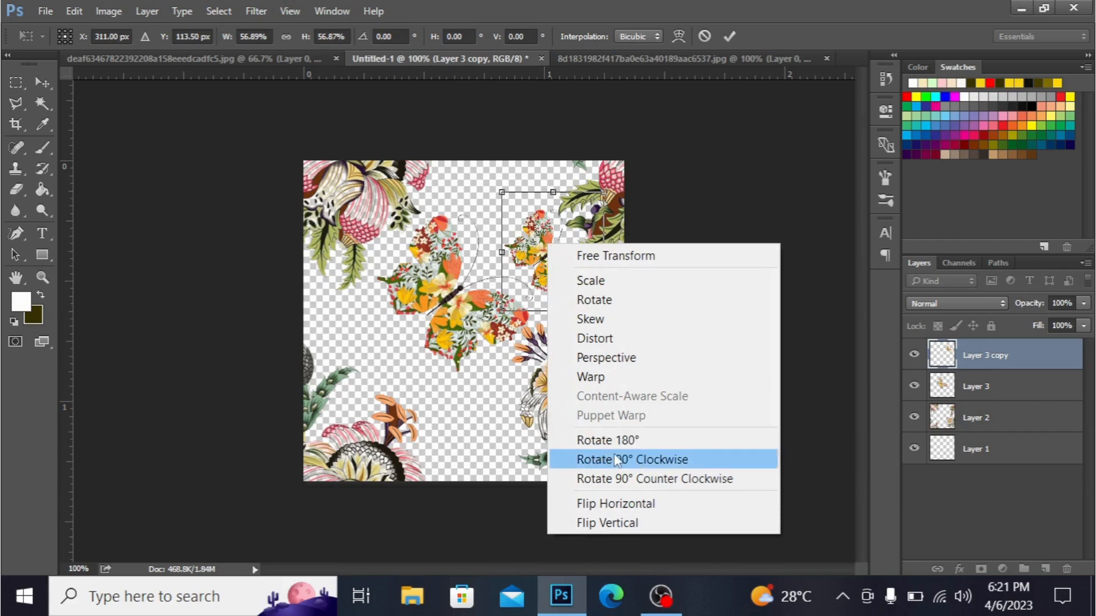
{"action": "left_click", "coordinate": [616, 460]}
{"action": "left_click_drag", "start_coordinate": [568, 227], "coordinate": [524, 198]}
{"action": "right_click", "coordinate": [523, 196]}
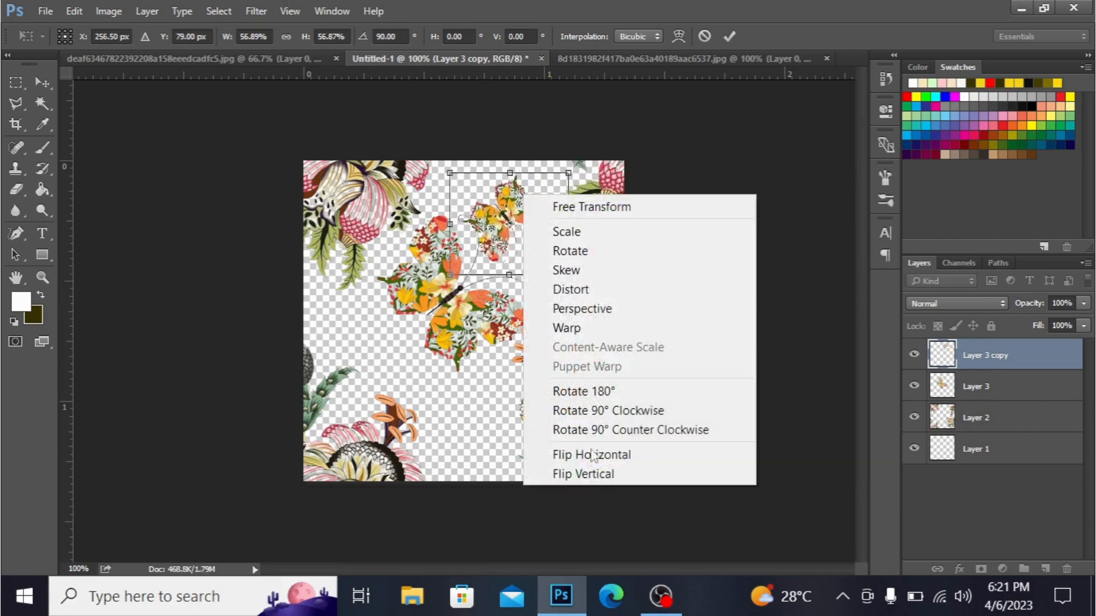
{"action": "left_click", "coordinate": [600, 392]}
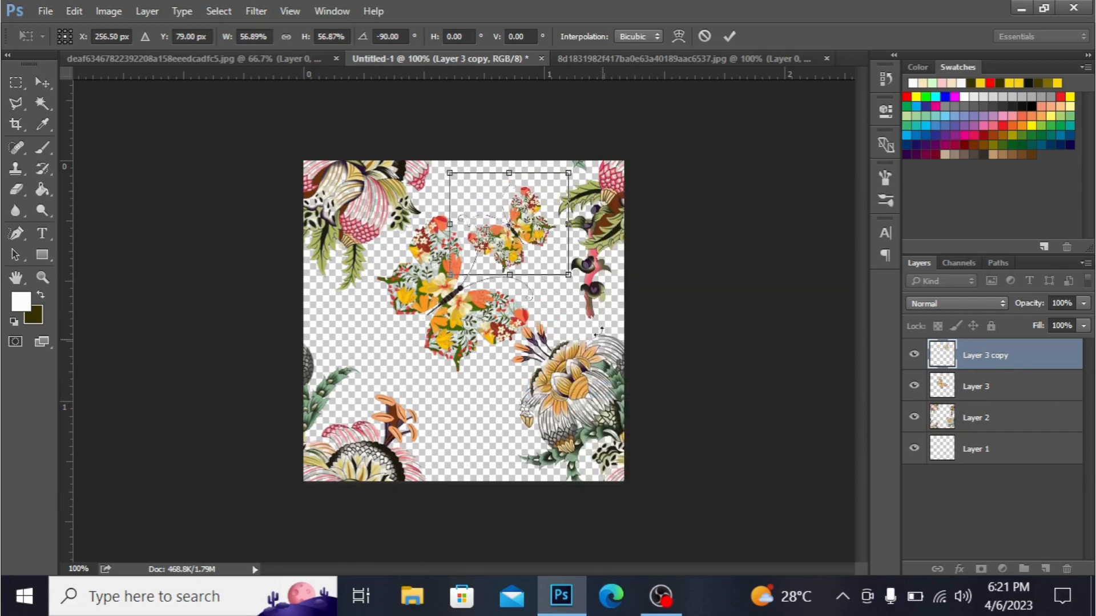
Shrink the butterfly copy slightly more and place it near the tile's upper edge, beside the upper-right flowers
{"action": "left_click_drag", "start_coordinate": [525, 218], "coordinate": [521, 198]}
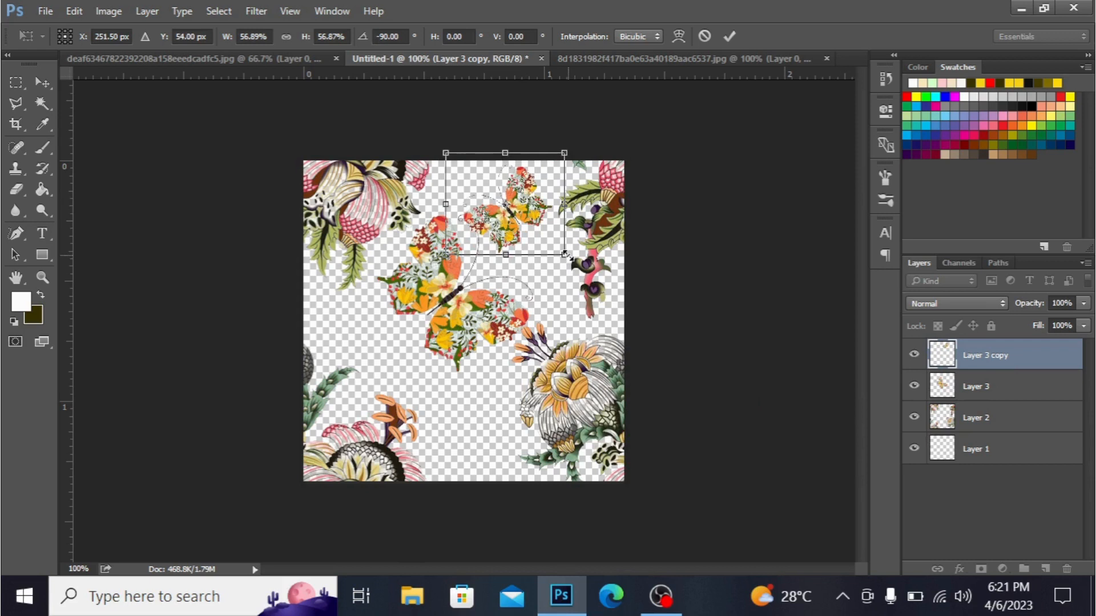
{"action": "left_click_drag", "start_coordinate": [563, 254], "coordinate": [554, 242]}
{"action": "left_click_drag", "start_coordinate": [520, 205], "coordinate": [514, 269]}
{"action": "key", "text": "Return"}
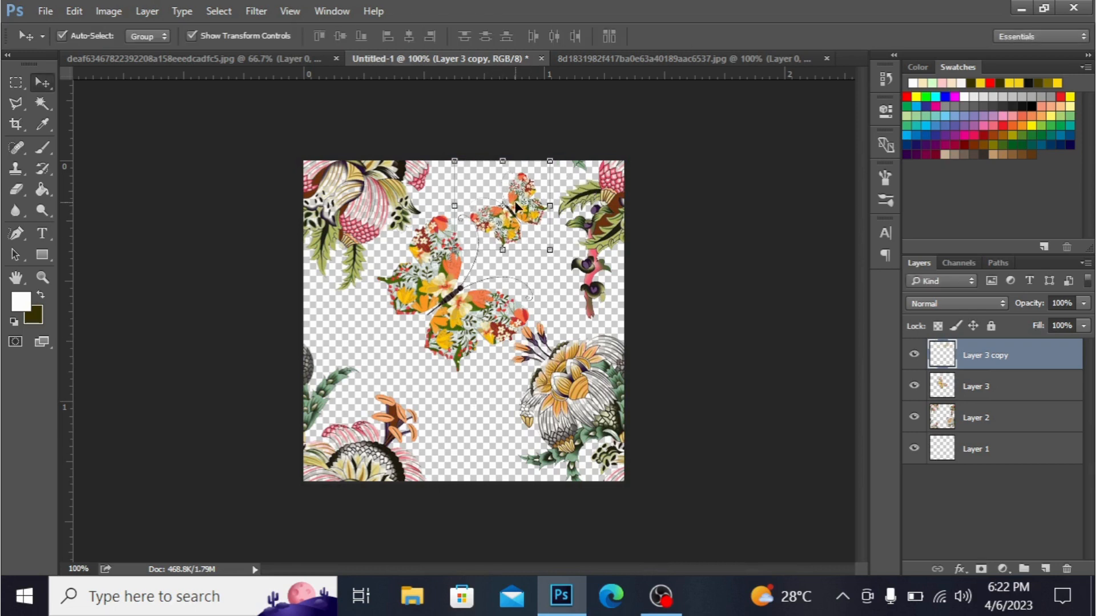
Duplicate the small butterfly below the large one, rotate the copy 90° clockwise and scale it to about 84% by 93%
{"action": "left_click_drag", "start_coordinate": [516, 207], "coordinate": [475, 425]}
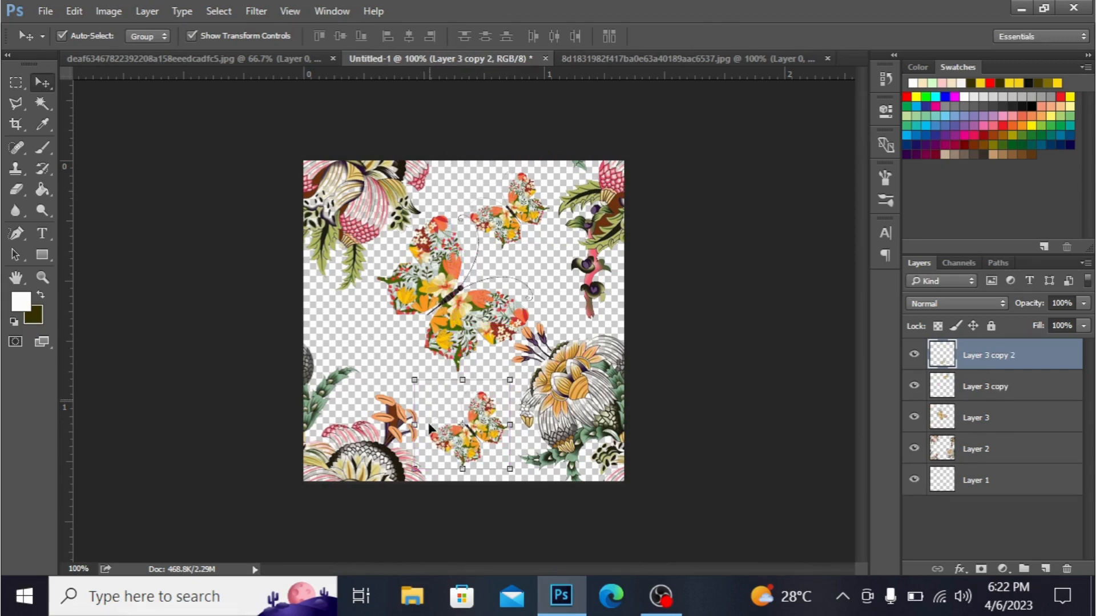
{"action": "right_click", "coordinate": [476, 419]}
{"action": "right_click", "coordinate": [476, 419]}
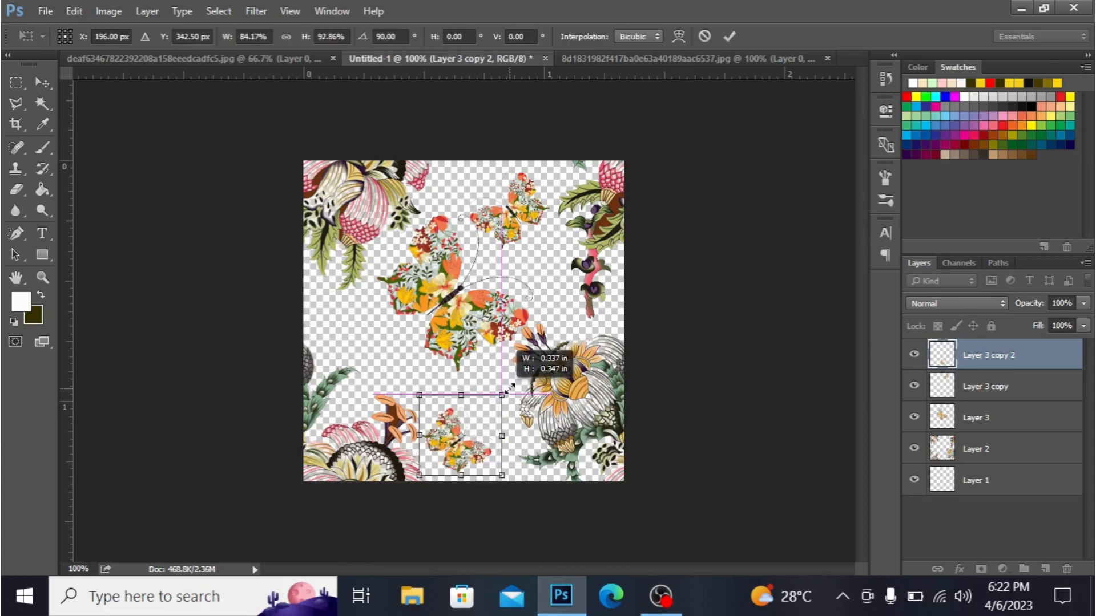
{"action": "left_click_drag", "start_coordinate": [508, 390], "coordinate": [508, 391]}
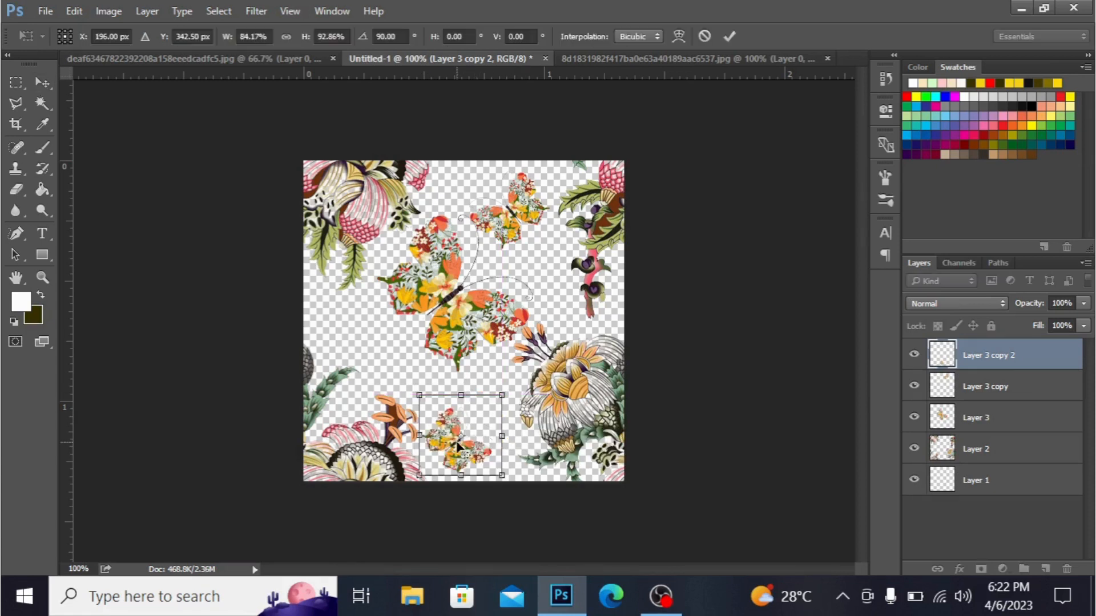
{"action": "left_click_drag", "start_coordinate": [456, 447], "coordinate": [488, 420]}
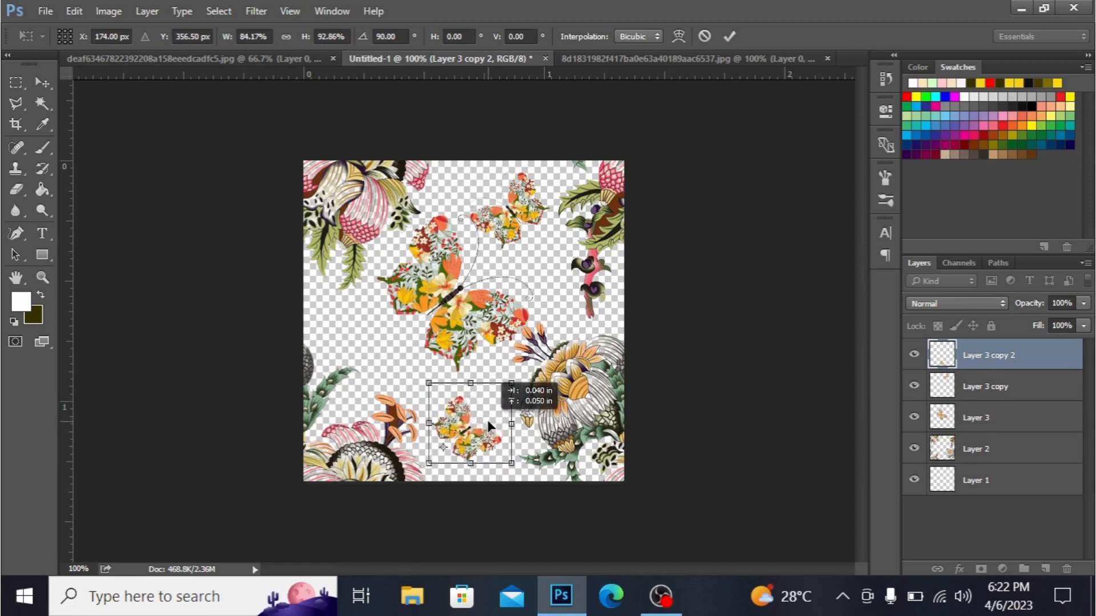
{"action": "key", "text": "Return"}
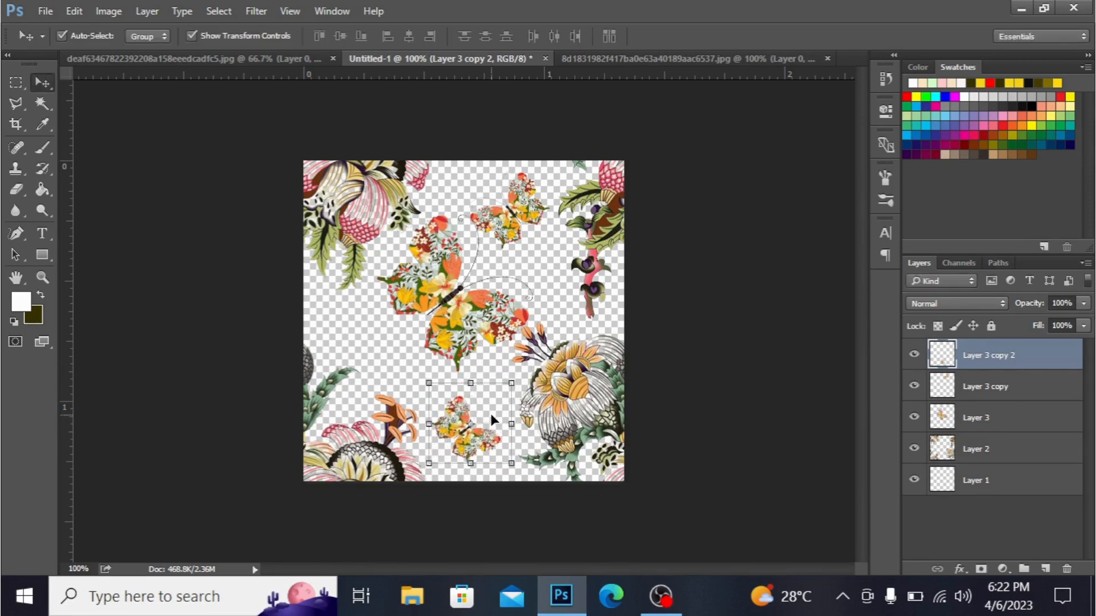
Shift the upper small butterfly slightly up and to the right, and enlarge the lower small butterfly a little
{"action": "left_click", "coordinate": [491, 415]}
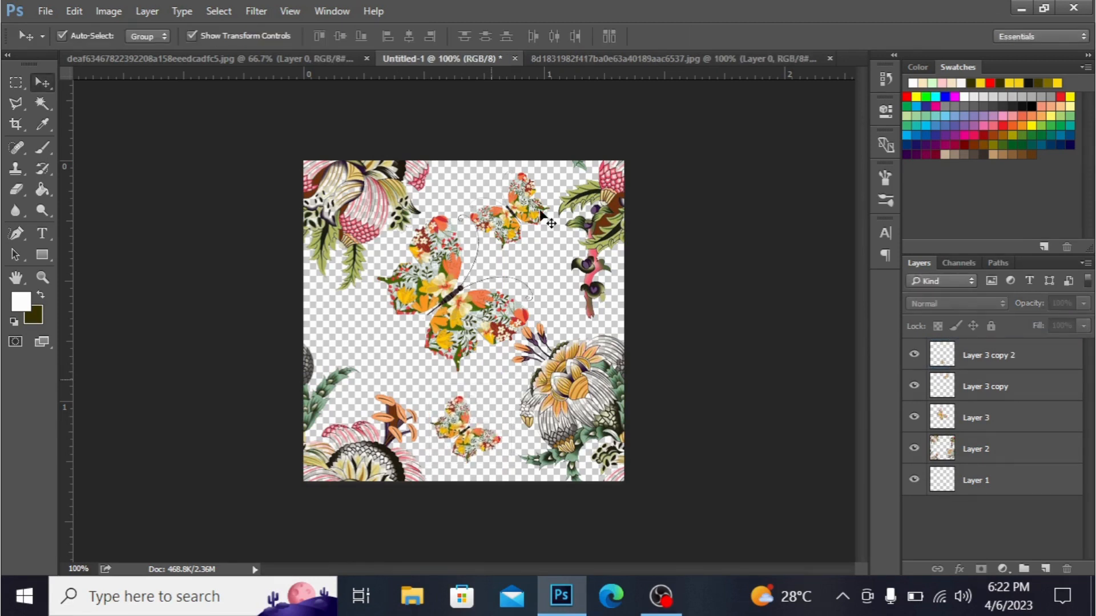
{"action": "left_click", "coordinate": [1001, 398]}
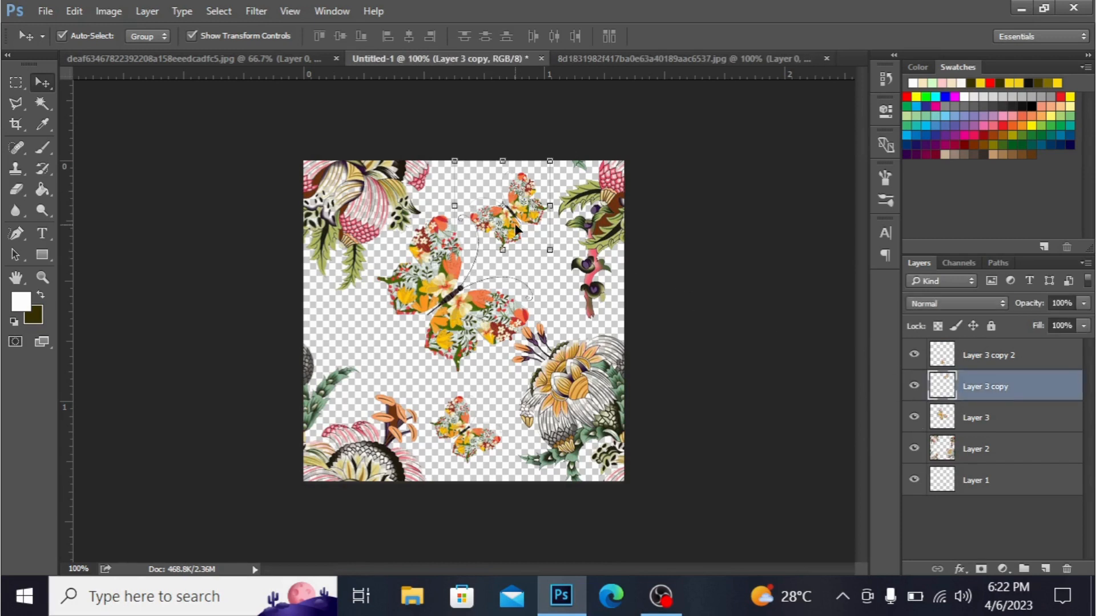
{"action": "left_click_drag", "start_coordinate": [520, 207], "coordinate": [530, 203]}
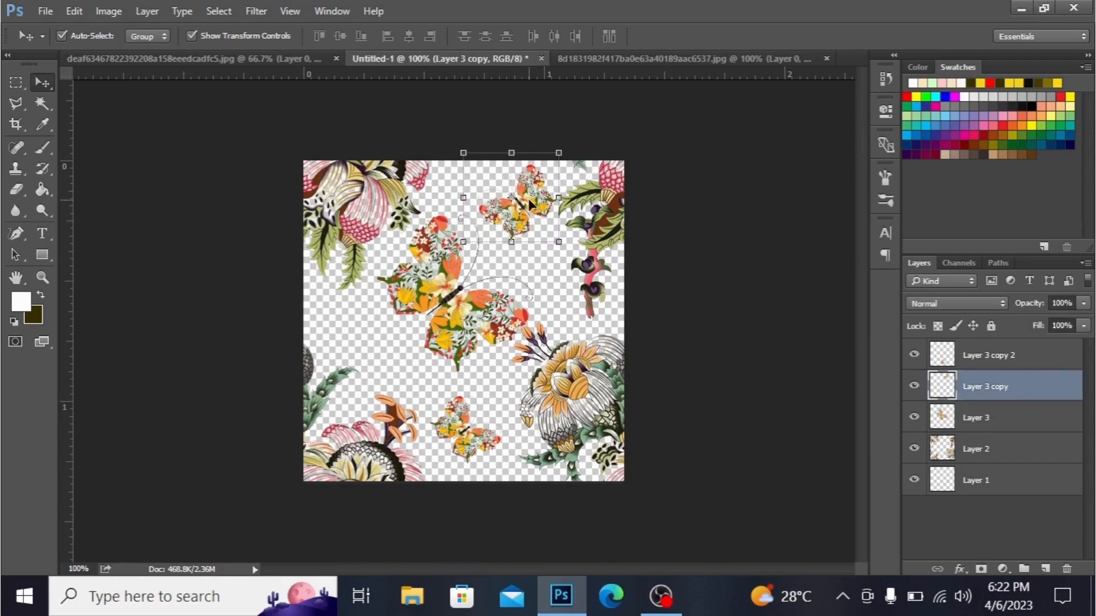
{"action": "left_click", "coordinate": [1008, 352]}
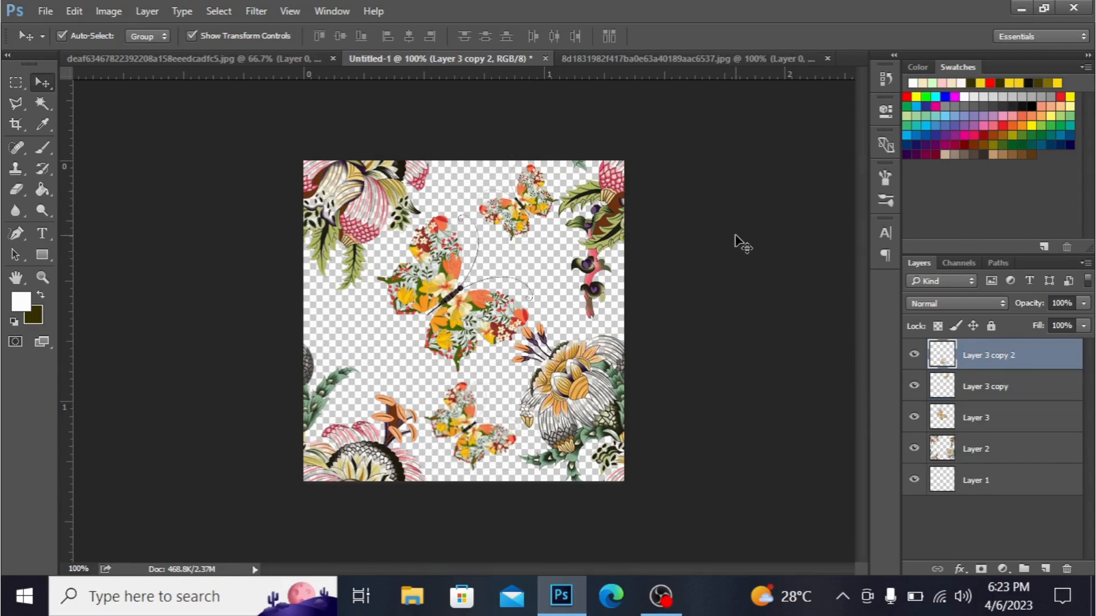
{"action": "left_click", "coordinate": [735, 235]}
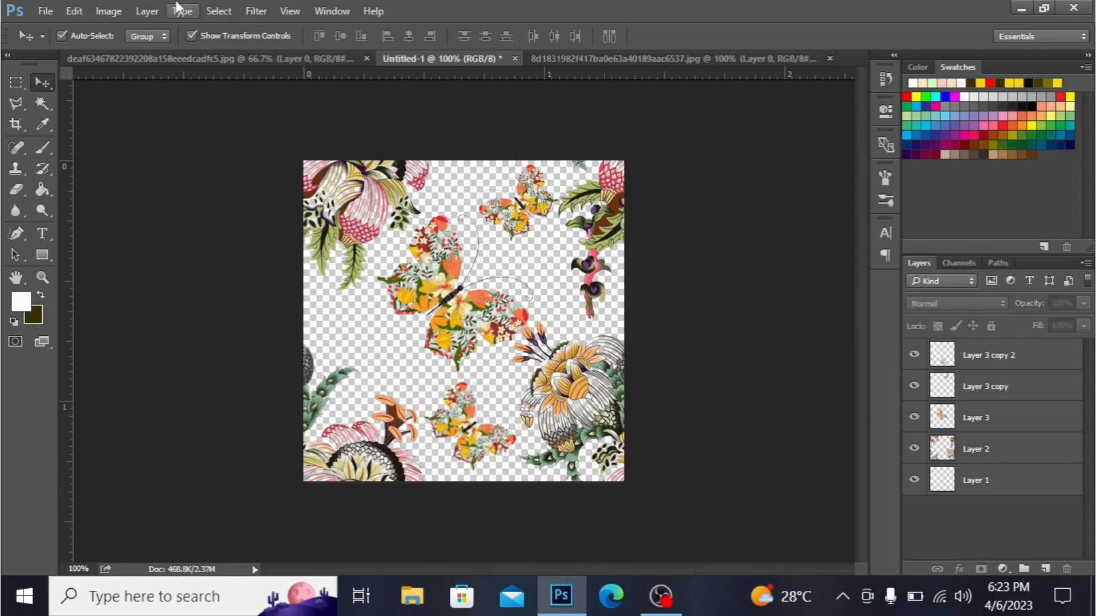
Define the finished tile as a pattern named "floral pattern"
{"action": "left_click", "coordinate": [74, 11]}
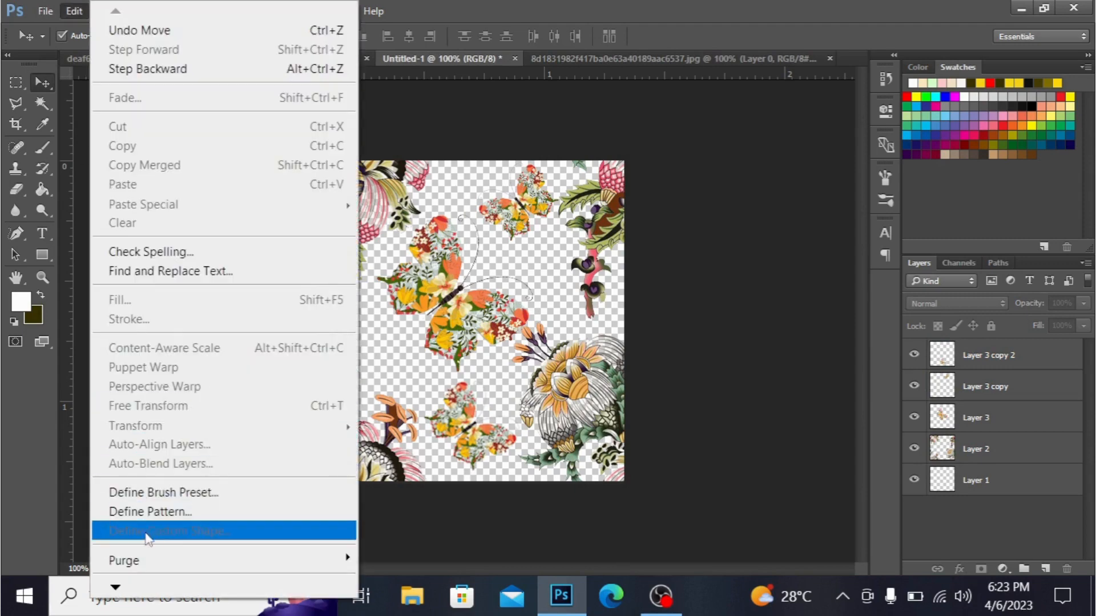
{"action": "left_click", "coordinate": [157, 512]}
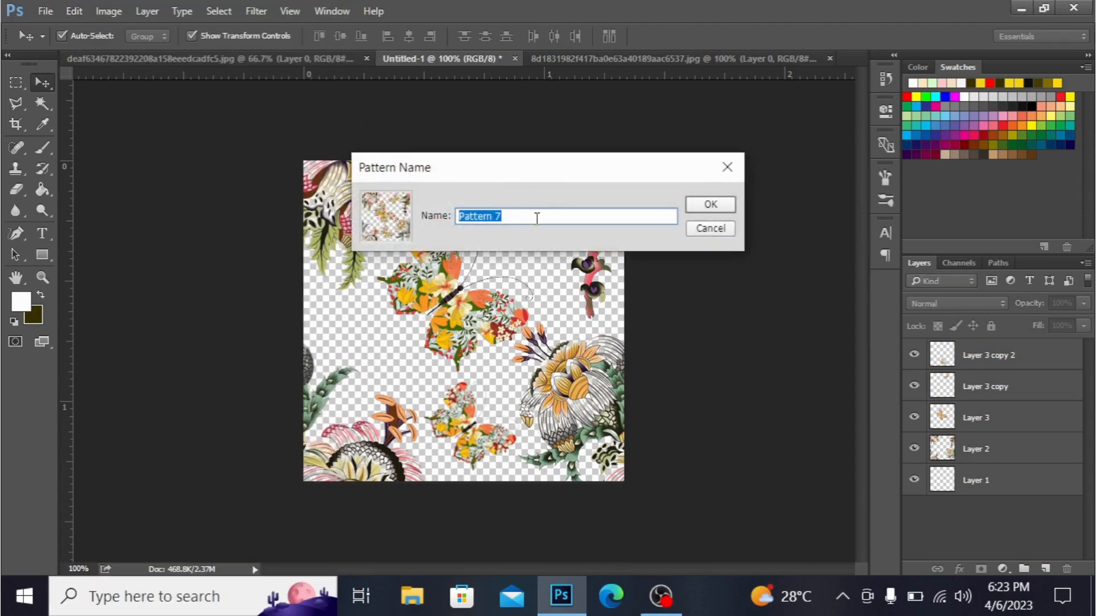
{"action": "key", "text": "BackSpace"}
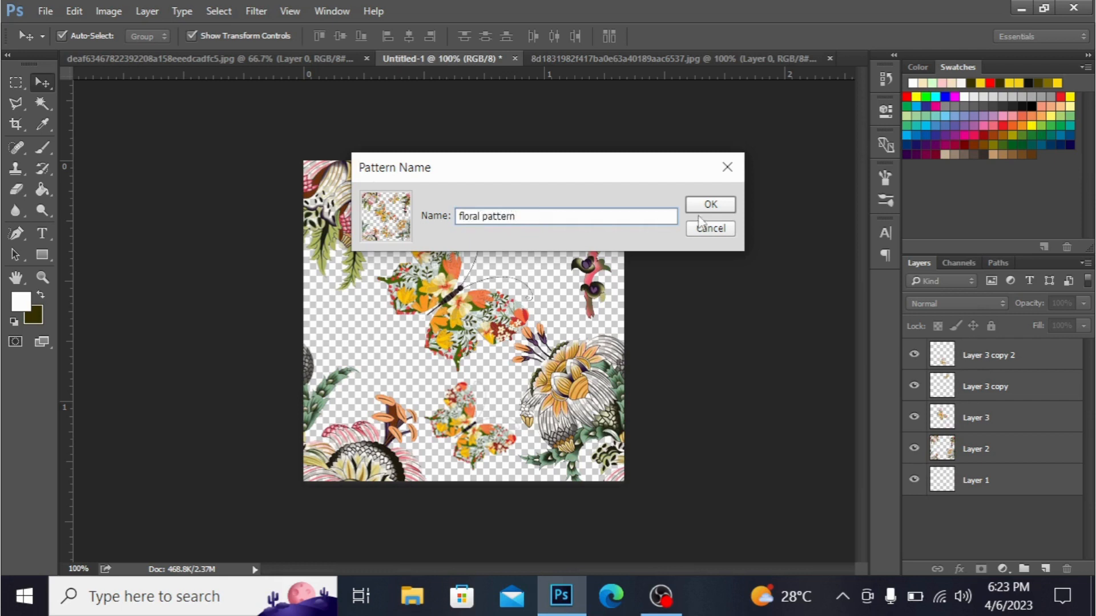
{"action": "left_click", "coordinate": [720, 205]}
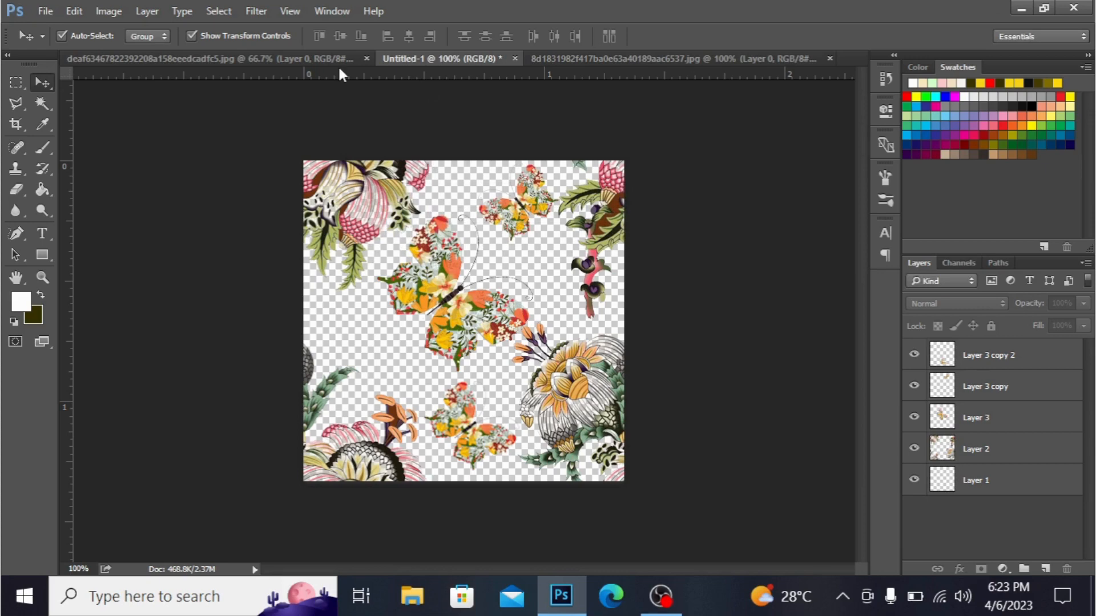
Create a new 800 by 800 pixel RGB document at 300 pixels/inch with a transparent background
{"action": "left_click", "coordinate": [45, 11]}
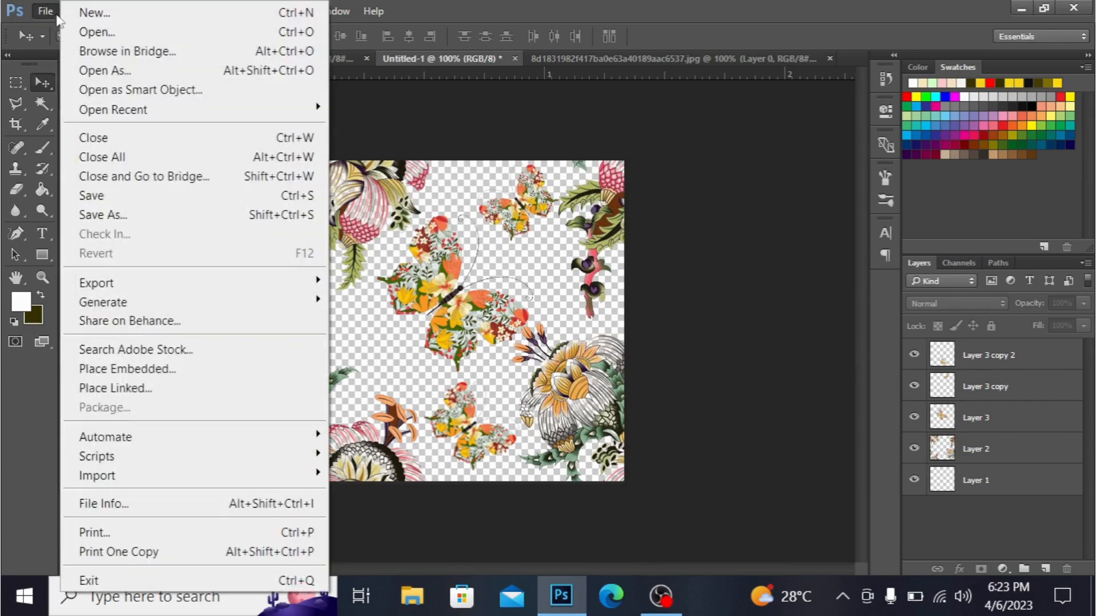
{"action": "left_click", "coordinate": [103, 19]}
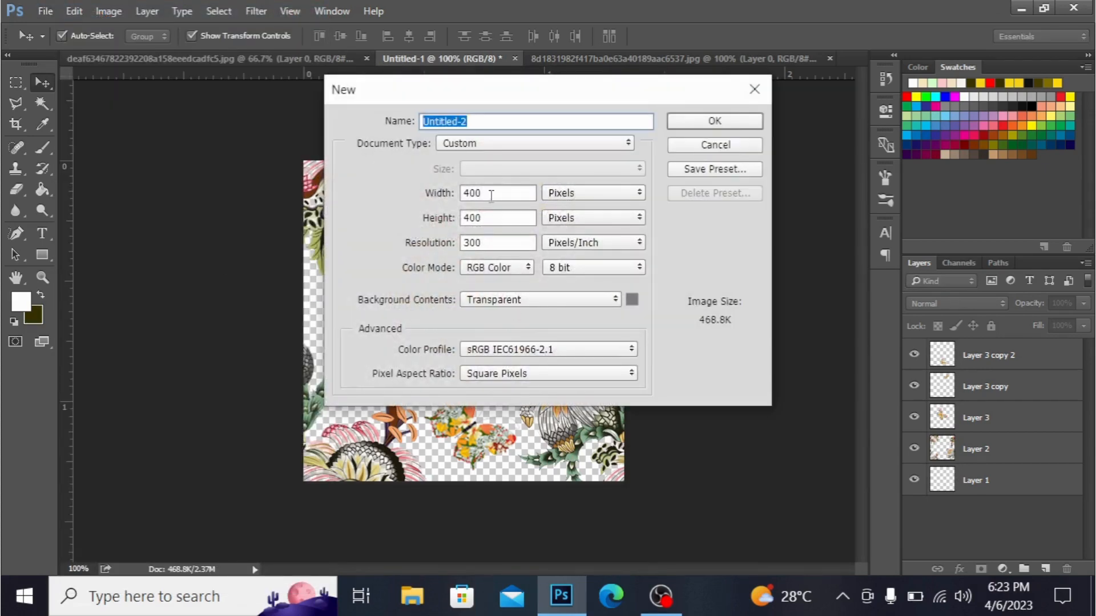
{"action": "left_click", "coordinate": [490, 194]}
{"action": "key", "text": "BackSpace"}
{"action": "key", "text": "BackSpace"}
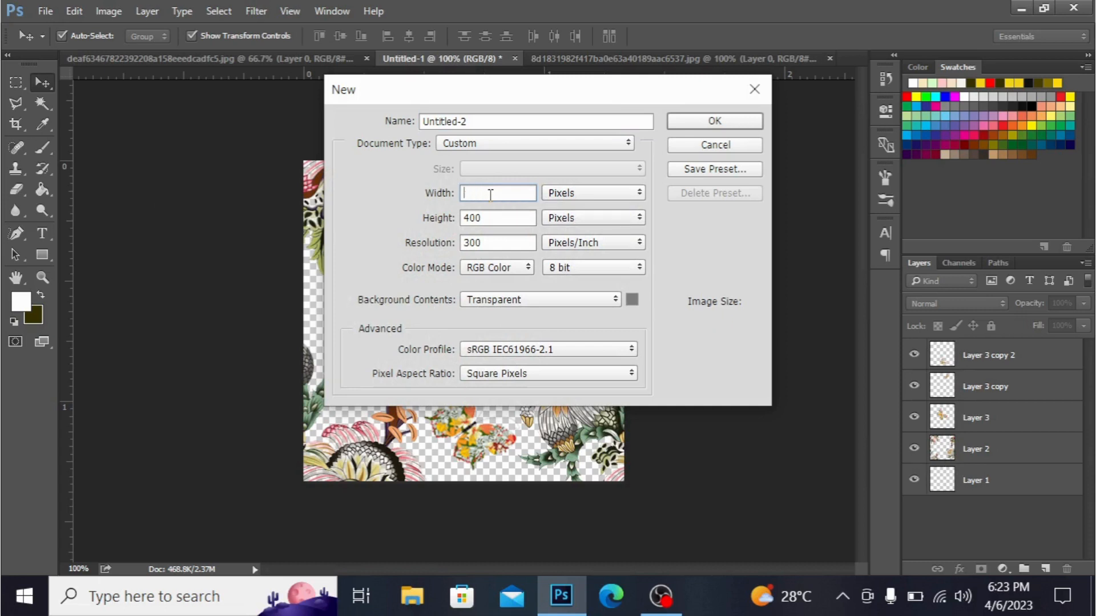
{"action": "type", "text": "800"}
{"action": "left_click", "coordinate": [506, 222]}
{"action": "key", "text": "BackSpace"}
{"action": "key", "text": "BackSpace"}
{"action": "type", "text": "800"}
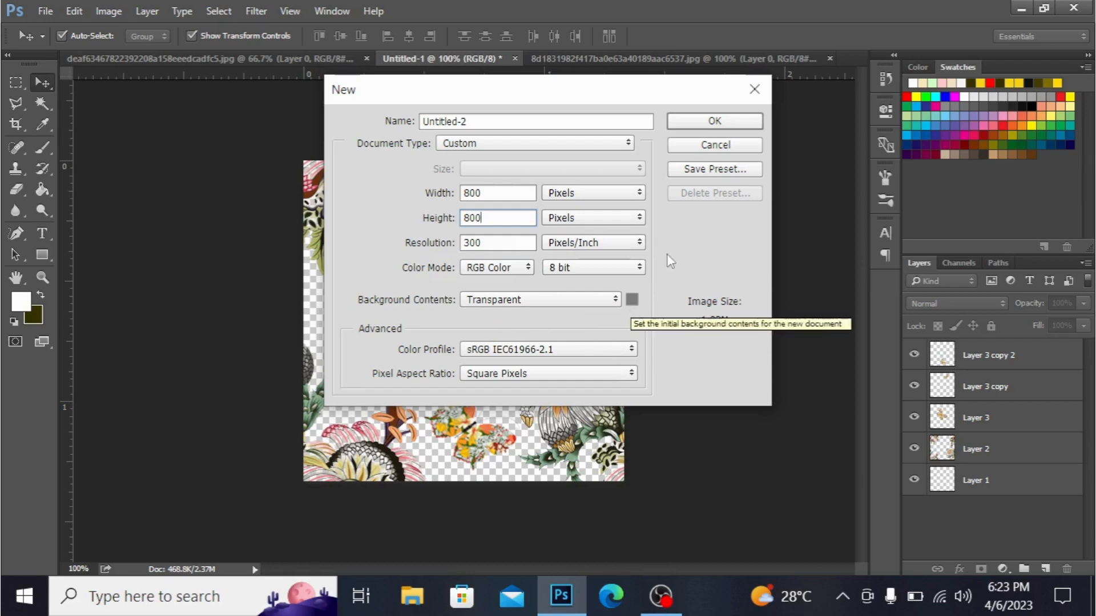
{"action": "left_click", "coordinate": [714, 122]}
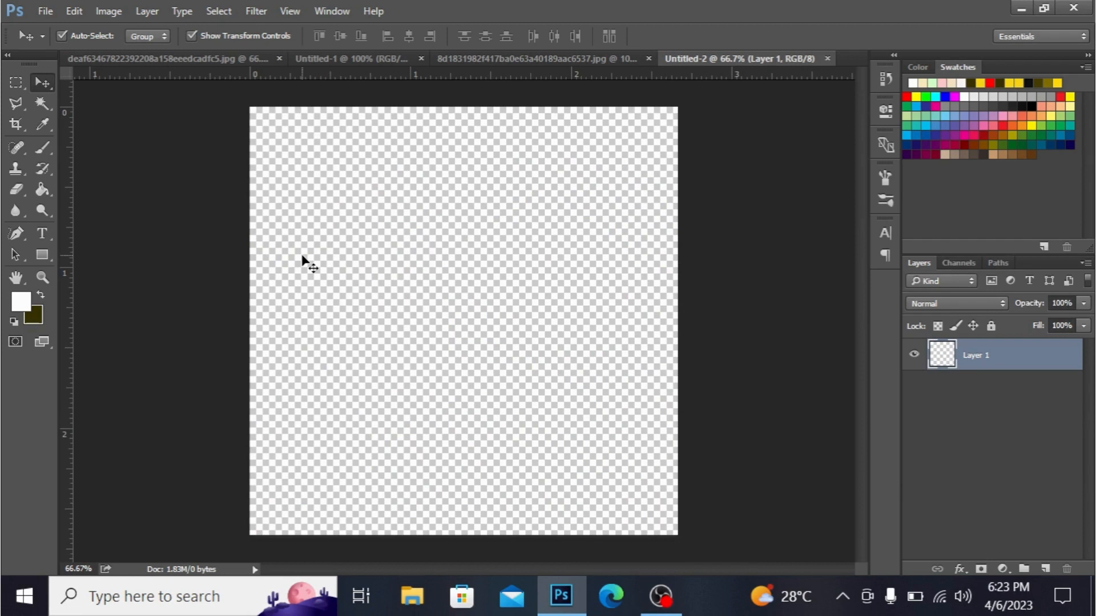
Fill the empty layer with the custom pattern "floral pattern" in Normal mode at 100% opacity
{"action": "key", "text": "shift+F5"}
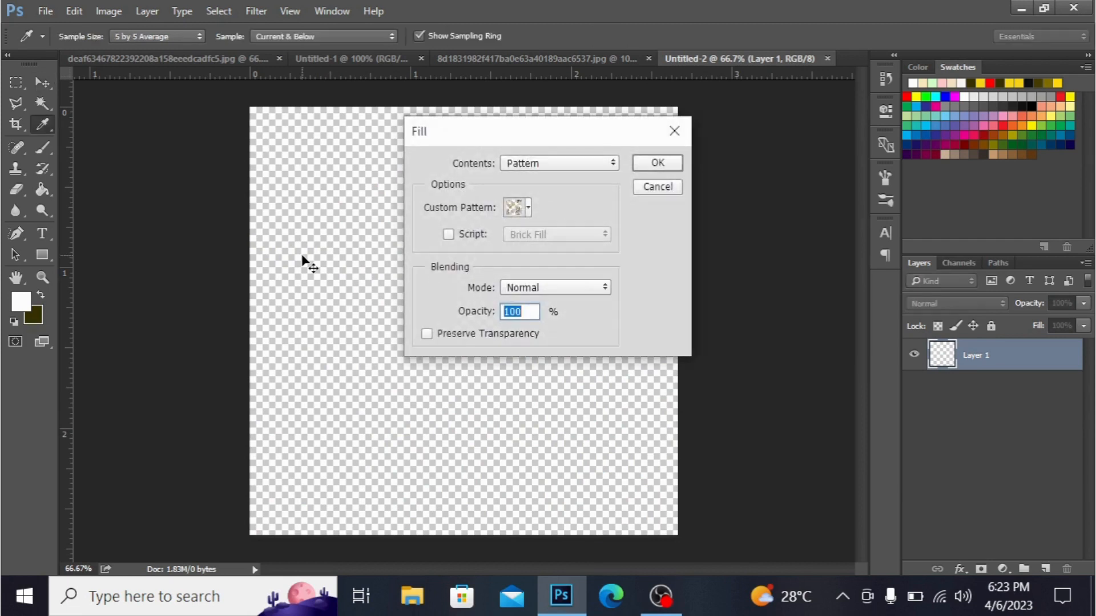
{"action": "left_click", "coordinate": [585, 166]}
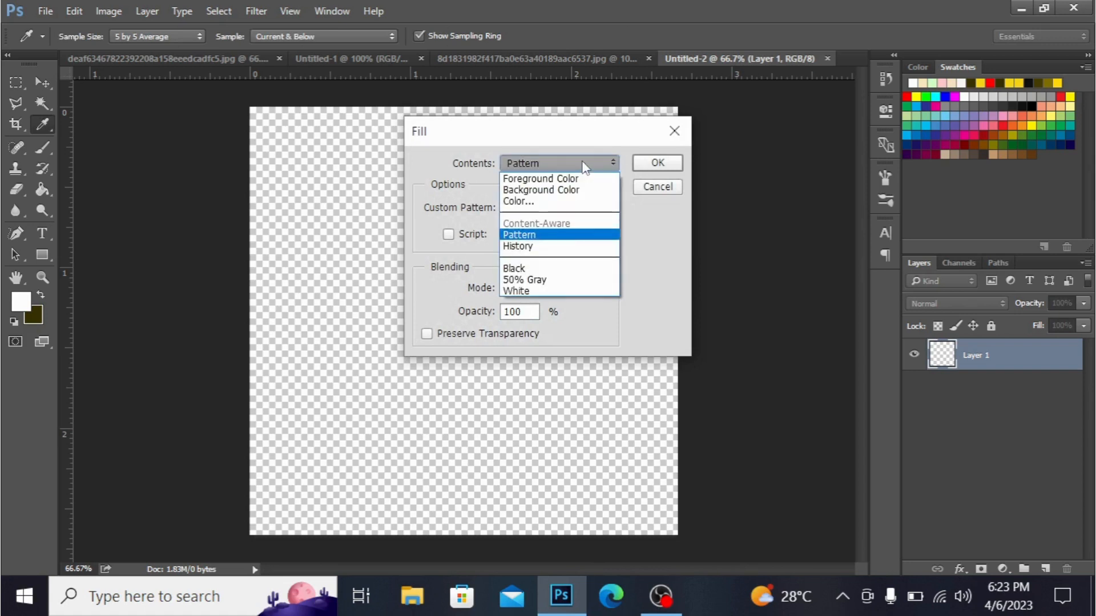
{"action": "left_click", "coordinate": [565, 235]}
{"action": "left_click", "coordinate": [529, 208]}
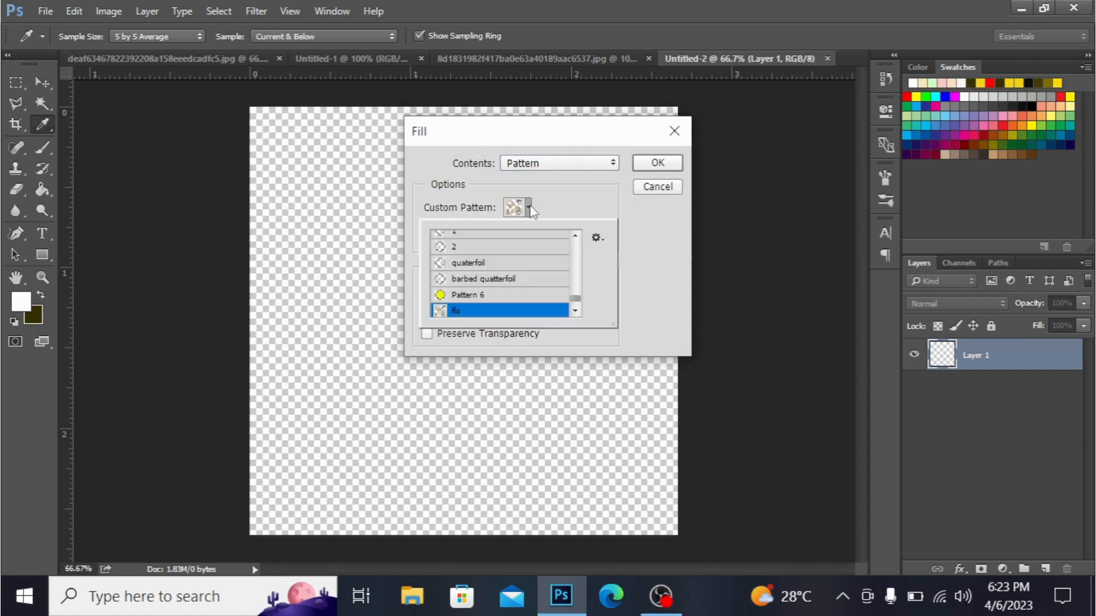
{"action": "left_click", "coordinate": [577, 311]}
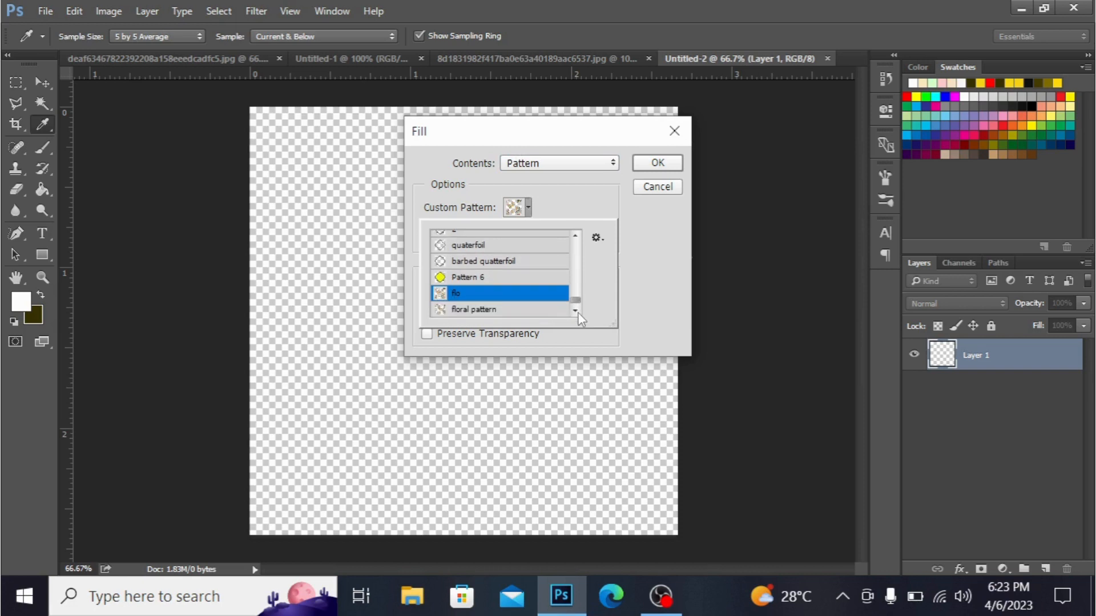
{"action": "left_click", "coordinate": [536, 313]}
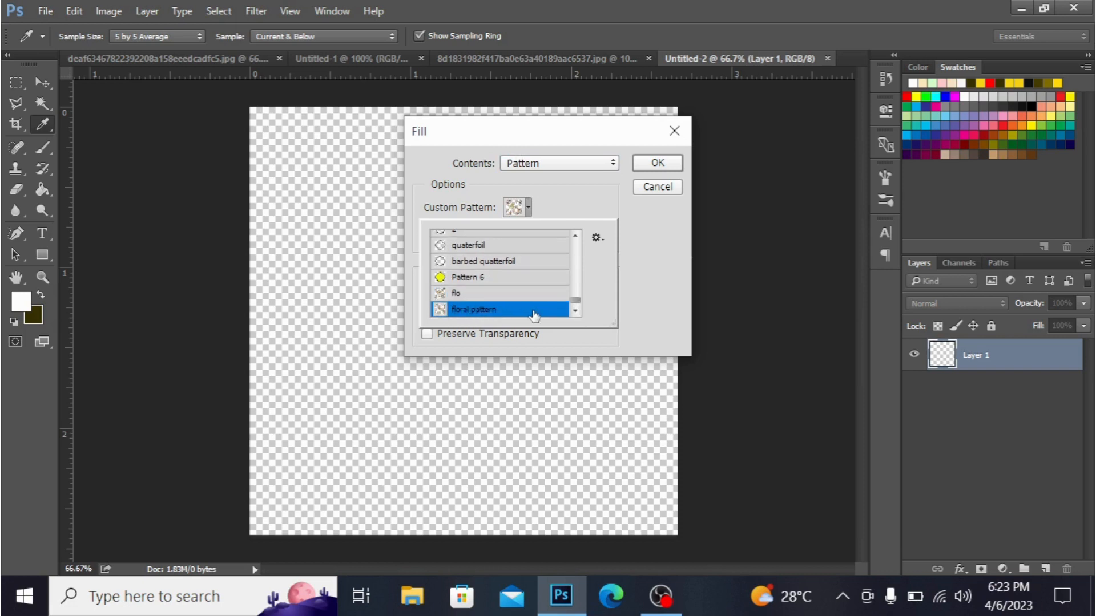
{"action": "left_click", "coordinate": [651, 167]}
{"action": "key", "text": "v"}
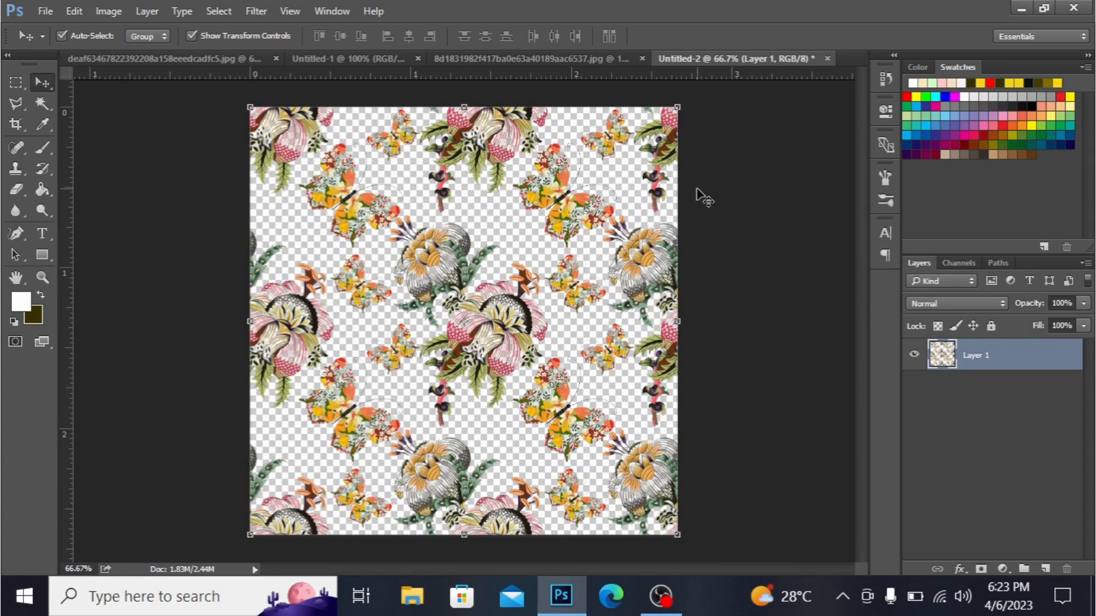
{"action": "left_click", "coordinate": [731, 236]}
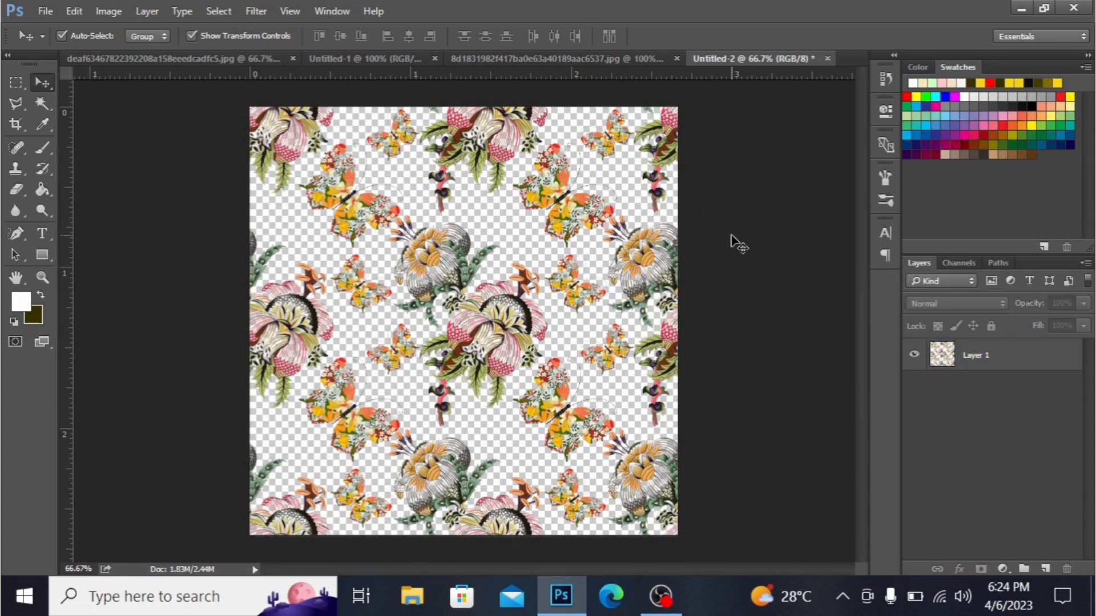
Add a new empty layer beneath the pattern layer and make it the active layer
{"action": "left_click", "coordinate": [1043, 570]}
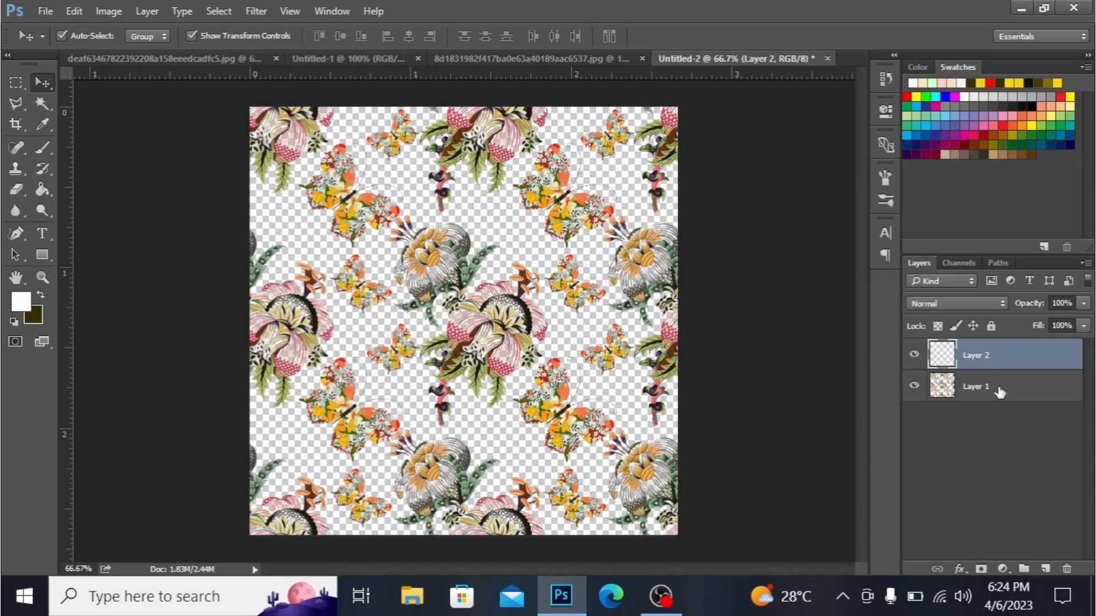
{"action": "left_click_drag", "start_coordinate": [1005, 386], "coordinate": [1006, 354]}
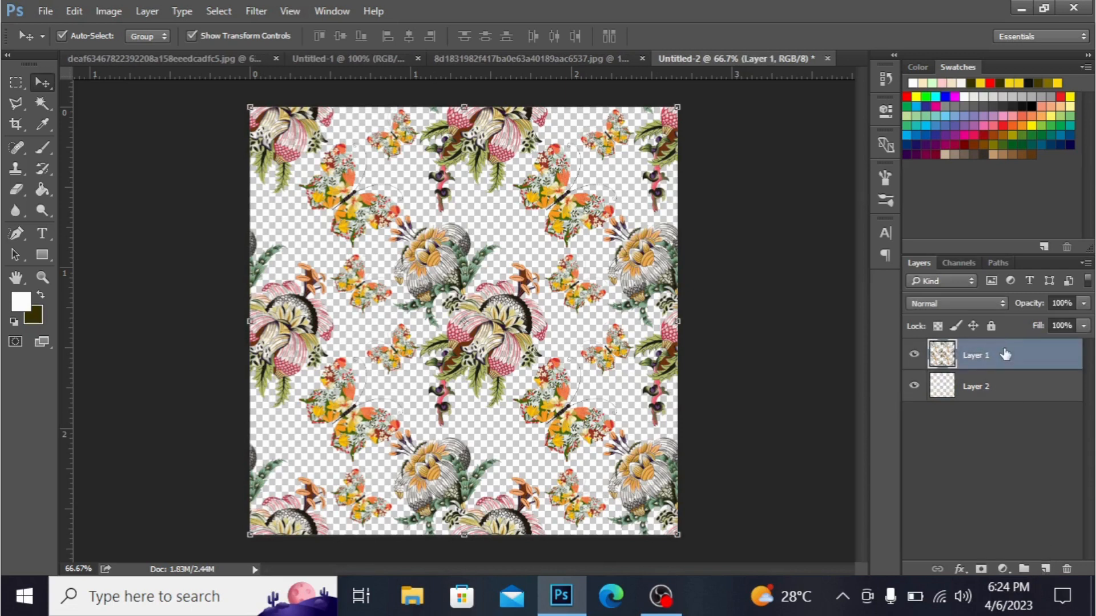
{"action": "left_click", "coordinate": [1002, 393]}
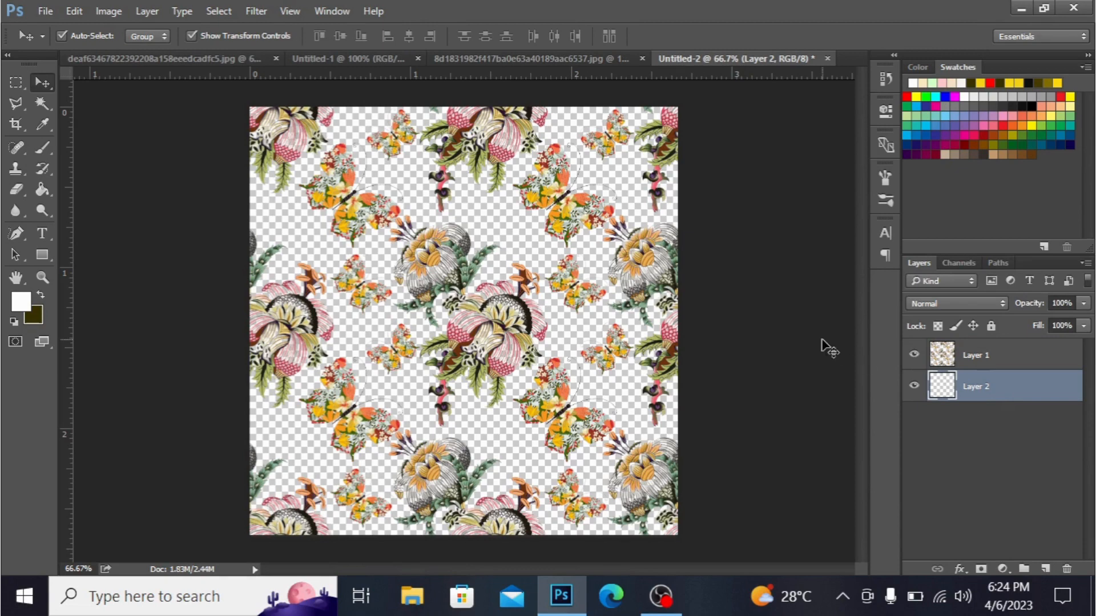
Set the foreground colour to light pink f7c3c3 and fill the empty background layer with it
{"action": "left_click", "coordinate": [21, 301]}
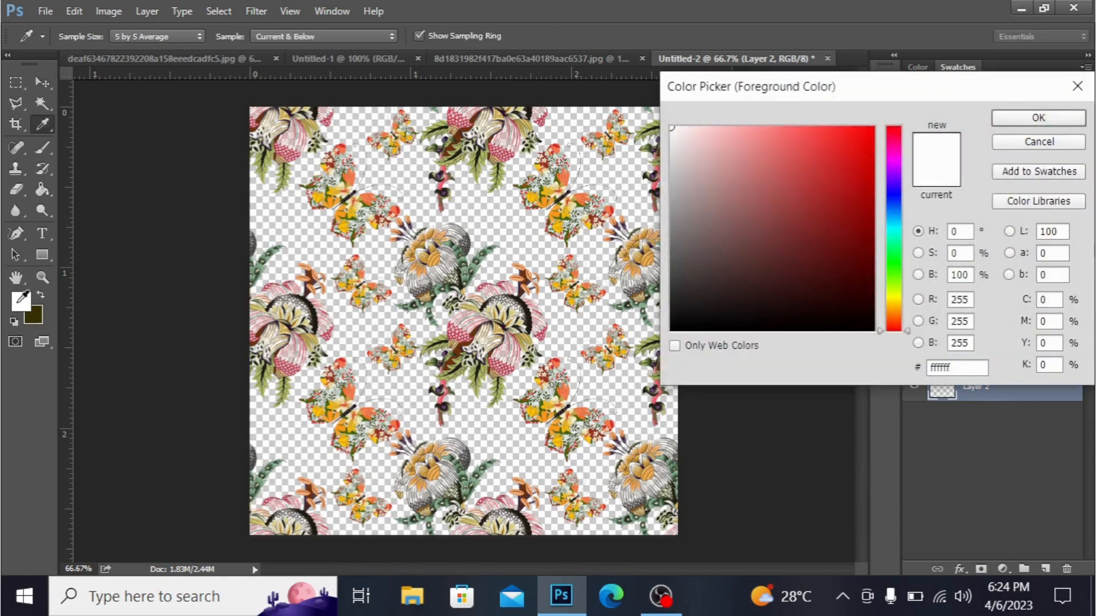
{"action": "left_click", "coordinate": [713, 132]}
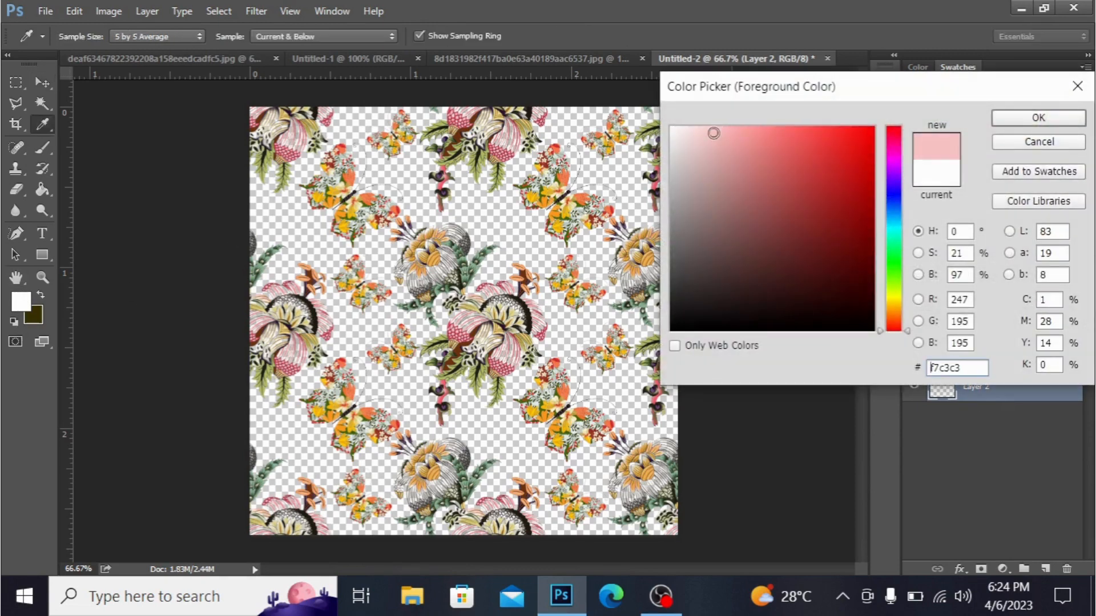
{"action": "left_click", "coordinate": [1031, 120]}
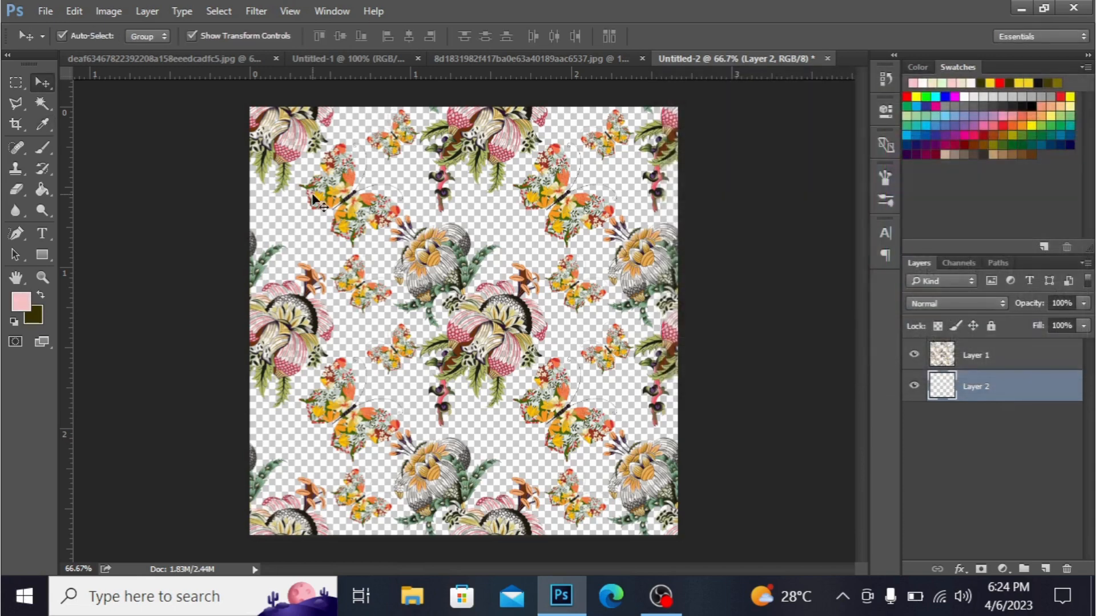
{"action": "key", "text": "alt+BackSpace"}
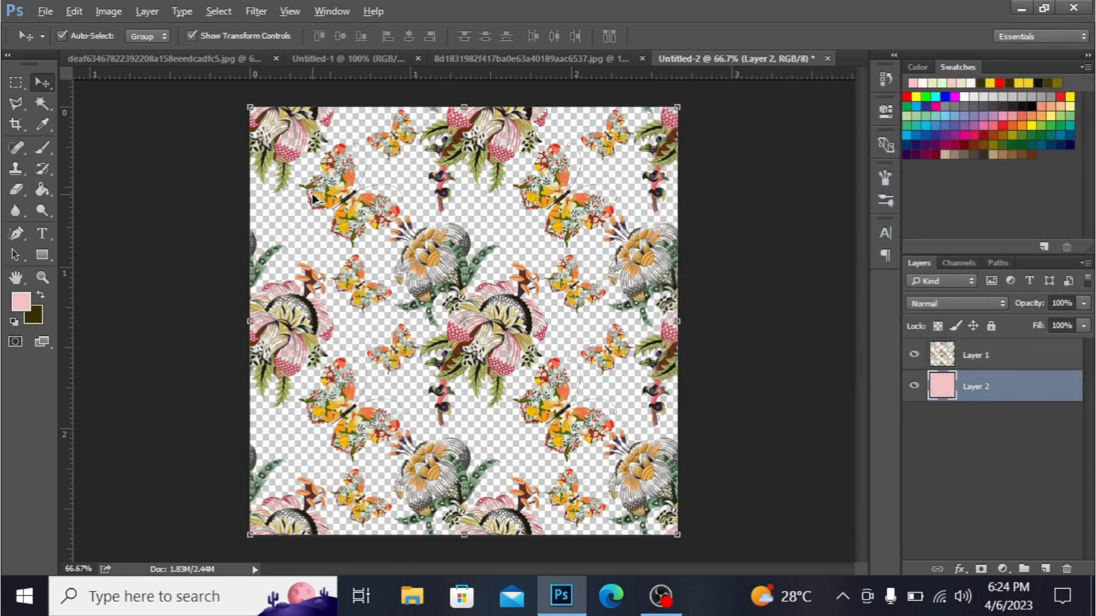
{"action": "left_click", "coordinate": [783, 196]}
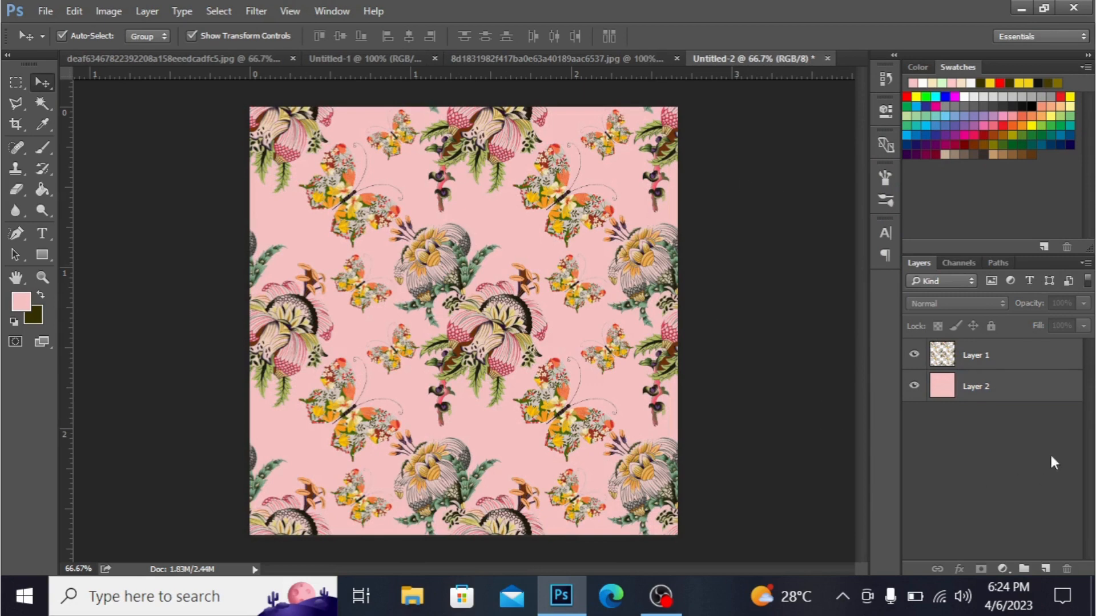
Add a Solid Color fill layer directly above the pink background layer
{"action": "left_click", "coordinate": [1042, 398]}
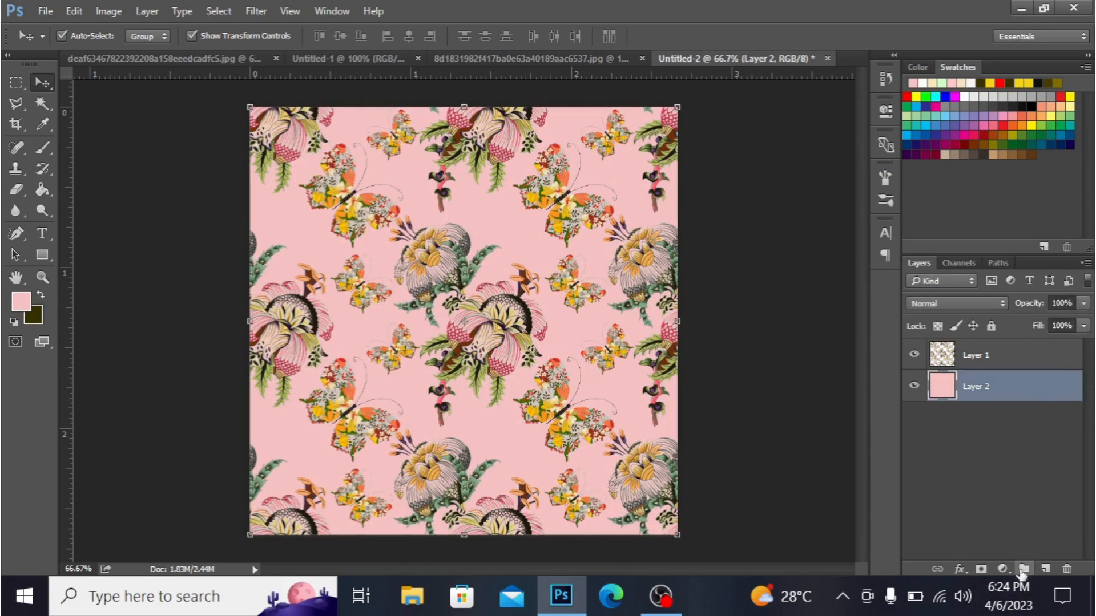
{"action": "left_click", "coordinate": [1003, 569]}
{"action": "left_click", "coordinate": [990, 185]}
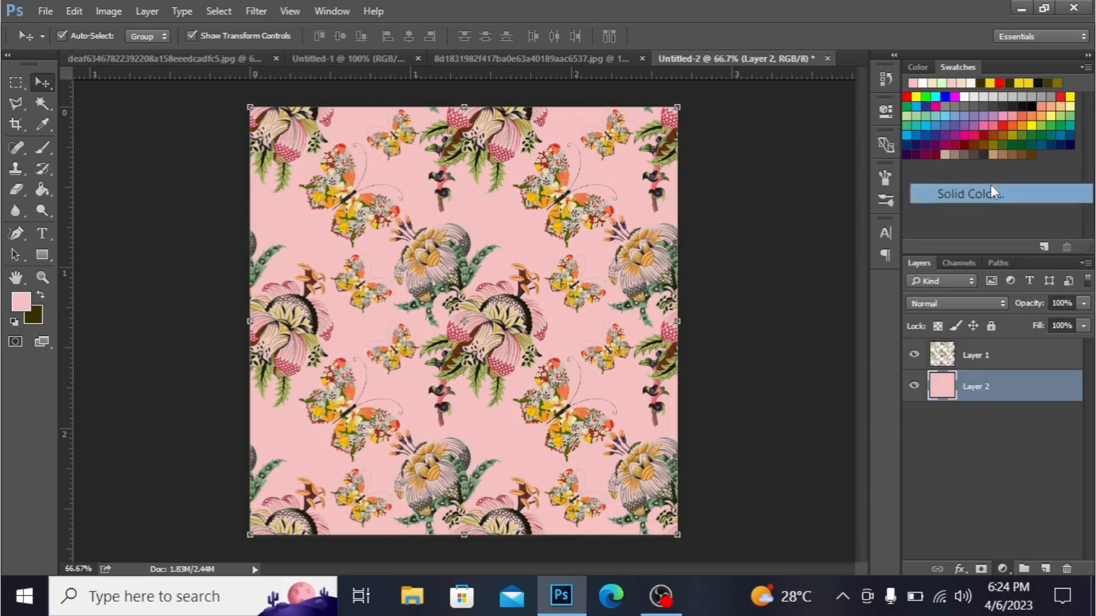
{"action": "key", "text": "Escape"}
{"action": "left_click", "coordinate": [1003, 569]}
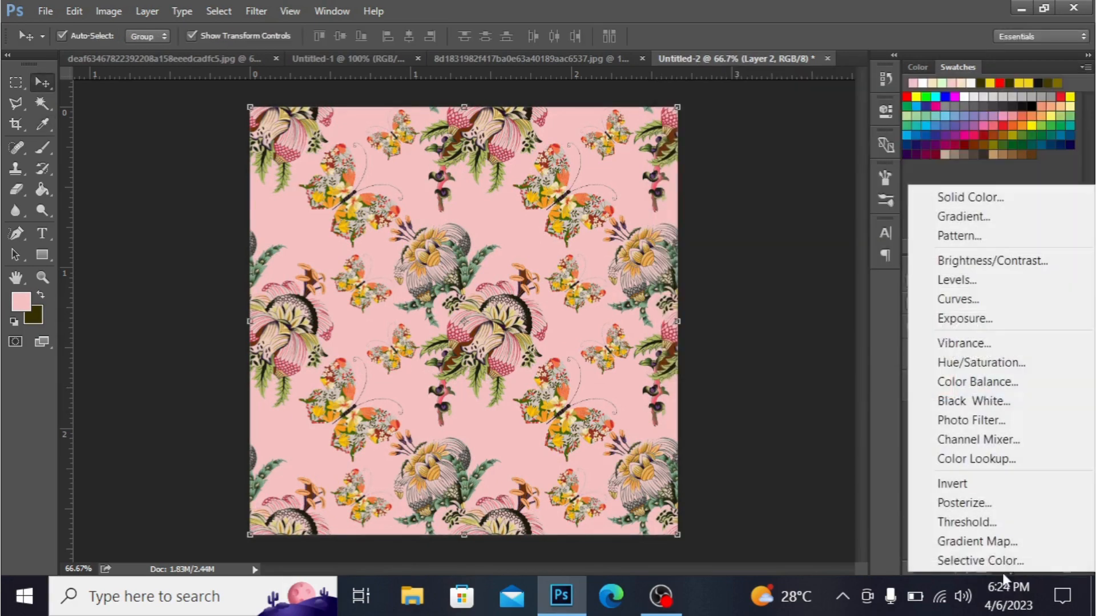
{"action": "left_click", "coordinate": [1008, 200]}
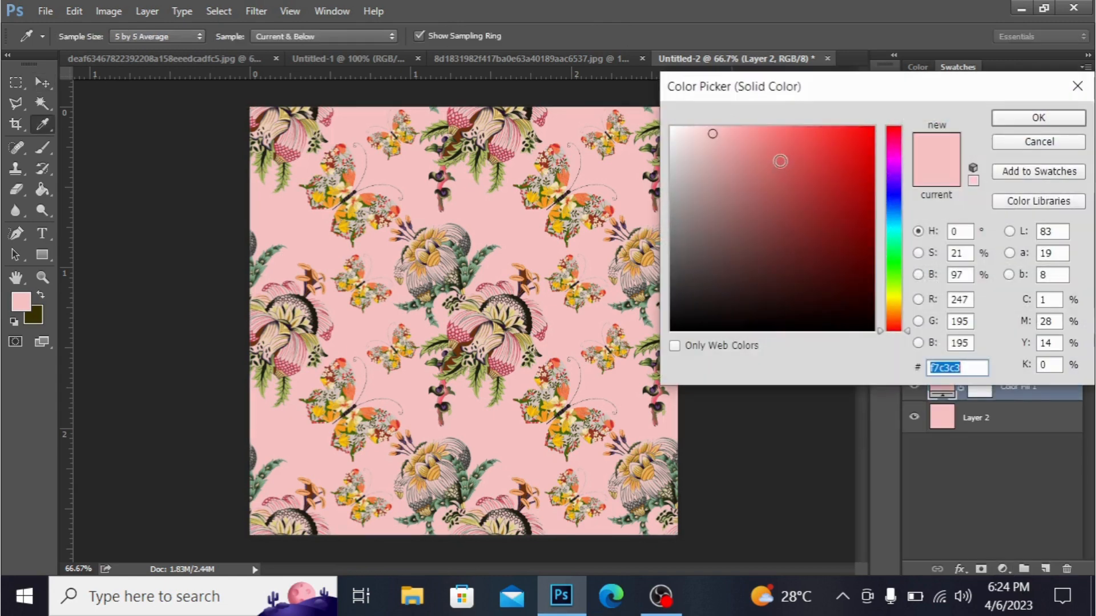
Try lavender, purple, light blue, green, yellow and peach hues for the solid fill behind the pattern
{"action": "left_click_drag", "start_coordinate": [896, 154], "coordinate": [896, 195]}
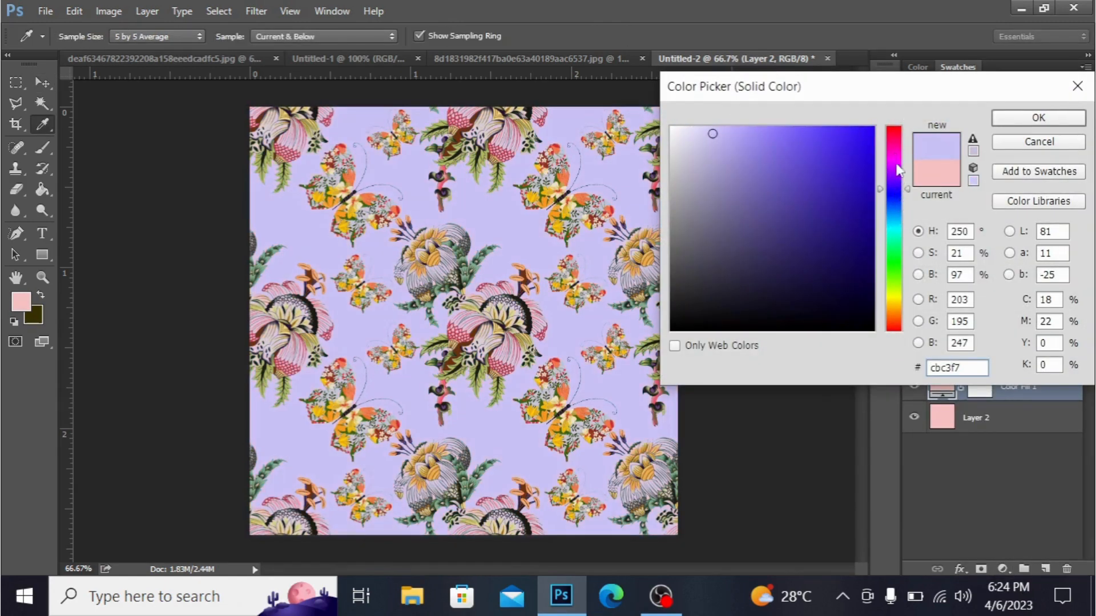
{"action": "left_click", "coordinate": [892, 133]}
{"action": "left_click_drag", "start_coordinate": [891, 150], "coordinate": [890, 167]}
{"action": "left_click", "coordinate": [892, 180]}
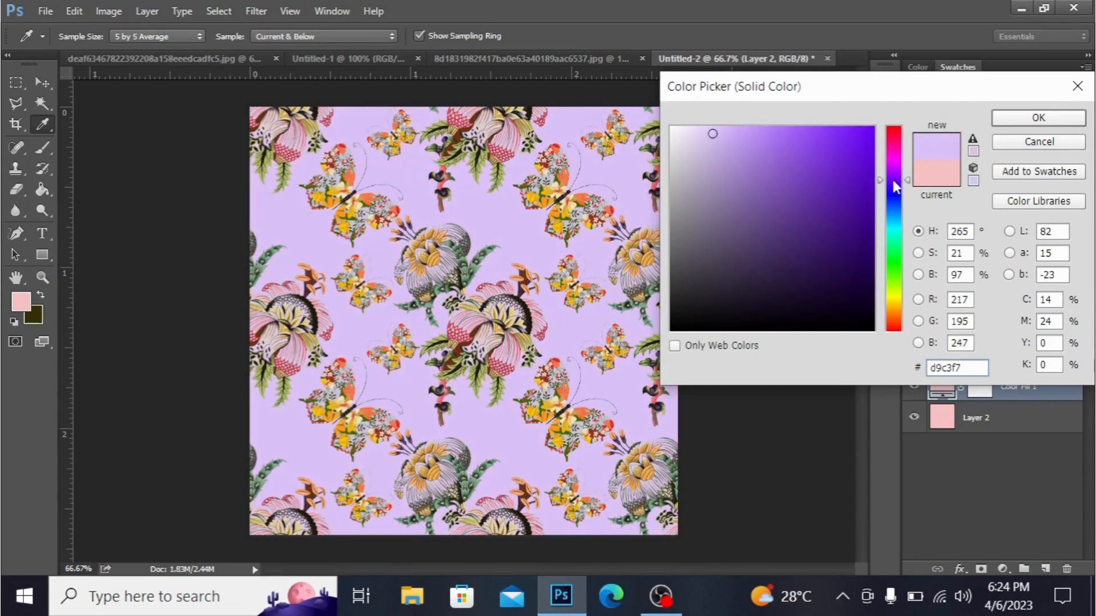
{"action": "left_click", "coordinate": [891, 195]}
{"action": "left_click", "coordinate": [891, 218]}
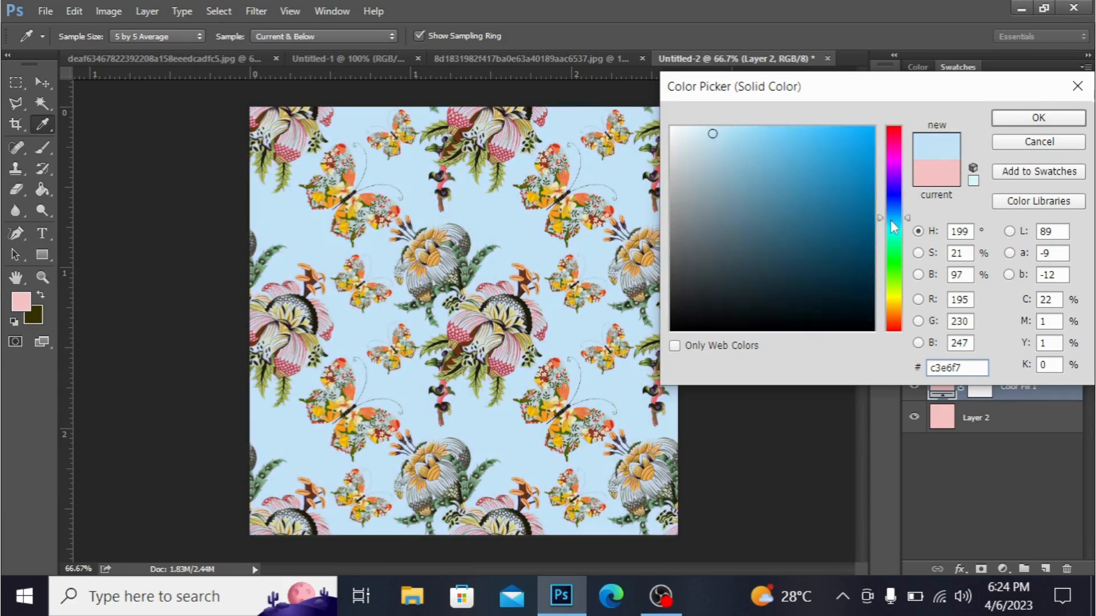
{"action": "left_click", "coordinate": [891, 245]}
{"action": "left_click", "coordinate": [889, 257]}
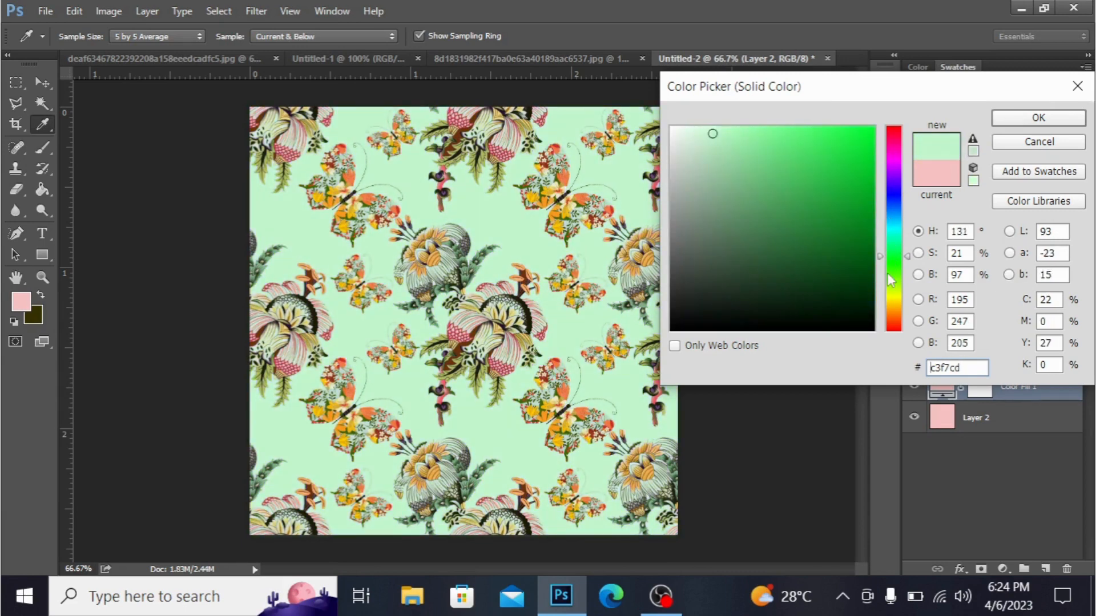
{"action": "left_click", "coordinate": [890, 273]}
{"action": "left_click", "coordinate": [889, 289]}
{"action": "left_click", "coordinate": [890, 310]}
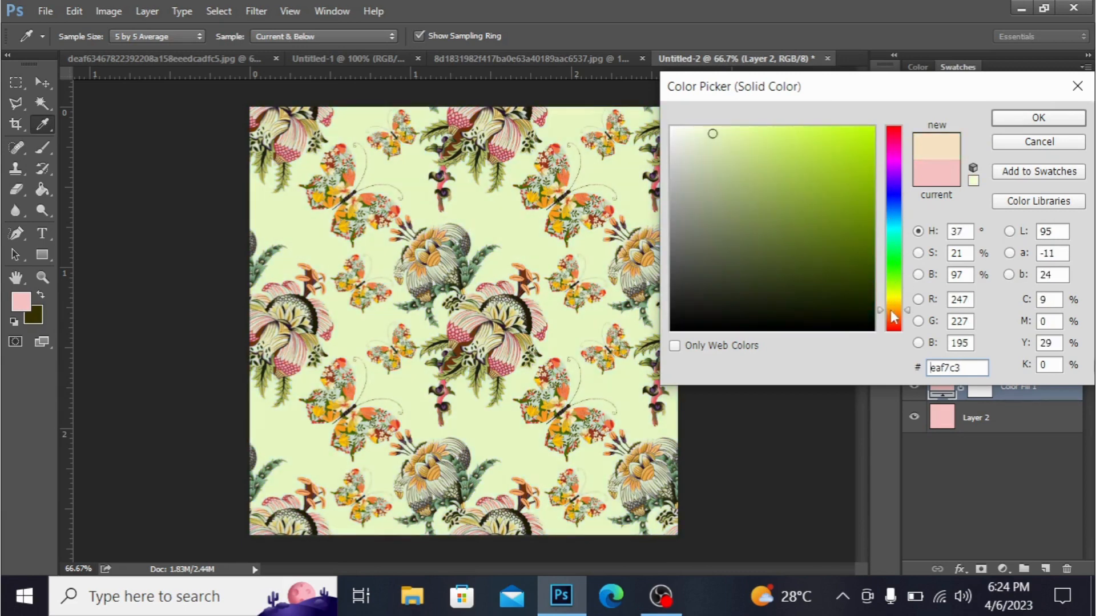
{"action": "left_click", "coordinate": [891, 322]}
{"action": "left_click", "coordinate": [893, 327]}
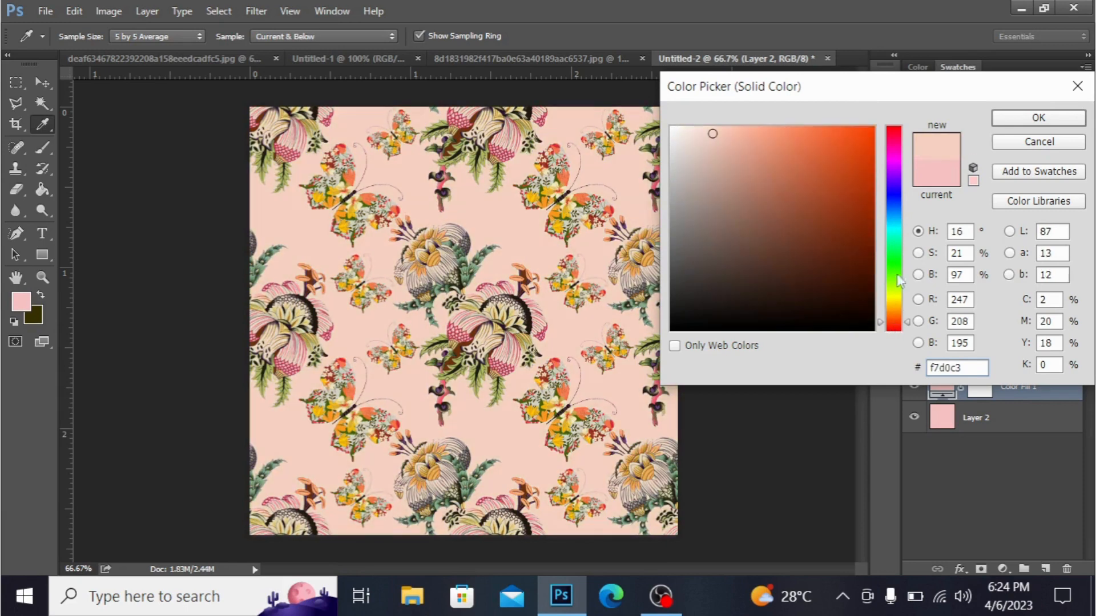
Set the solid fill layer's colour to pale blue c3d1f7
{"action": "left_click", "coordinate": [894, 153]}
{"action": "left_click", "coordinate": [897, 191]}
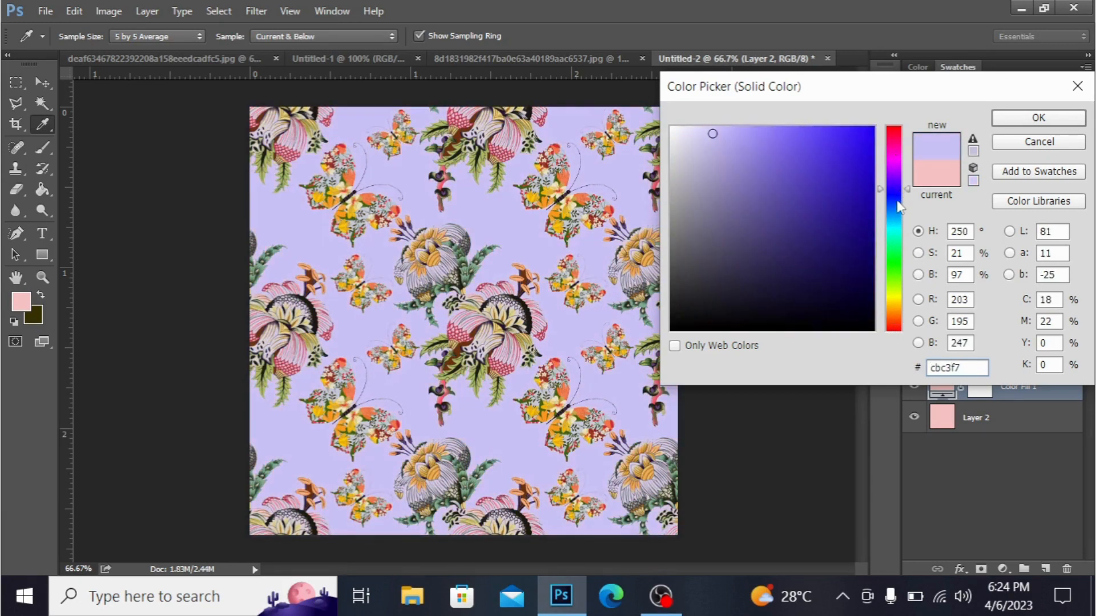
{"action": "left_click", "coordinate": [898, 204]}
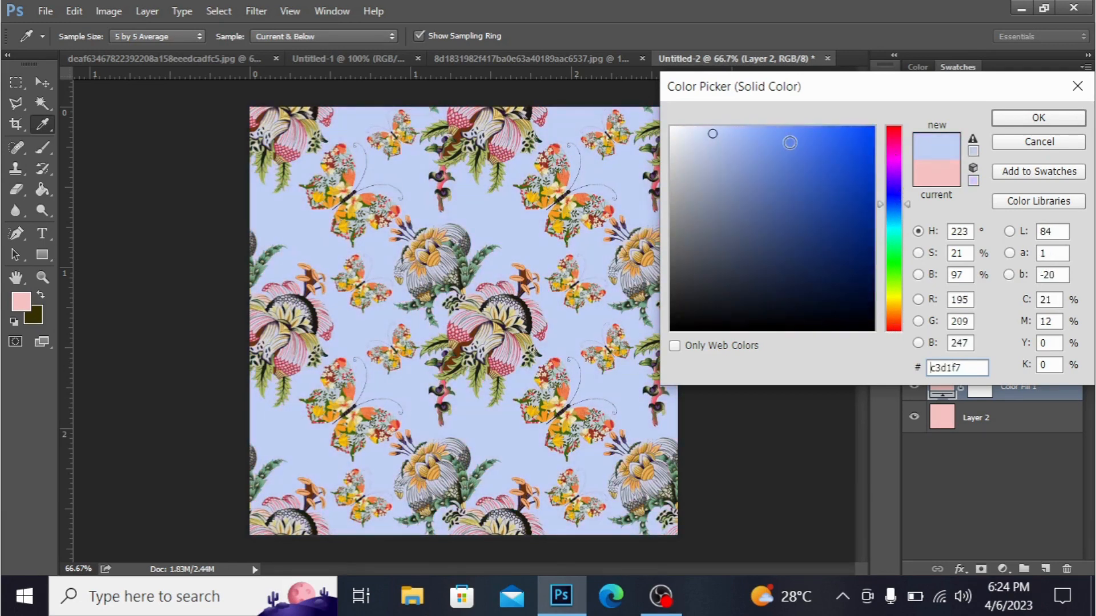
{"action": "left_click", "coordinate": [1038, 120]}
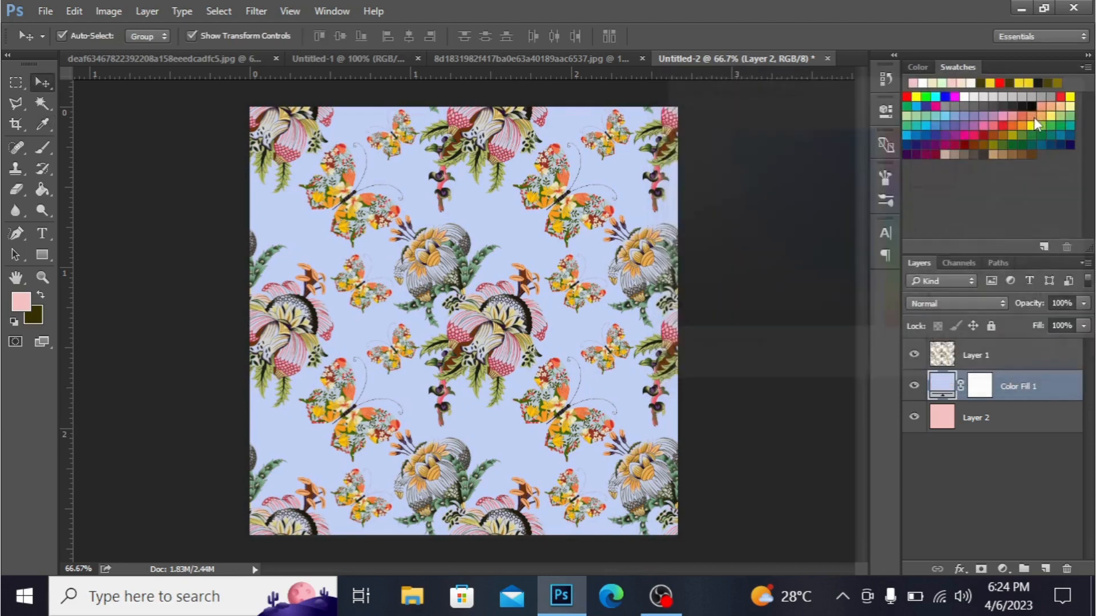